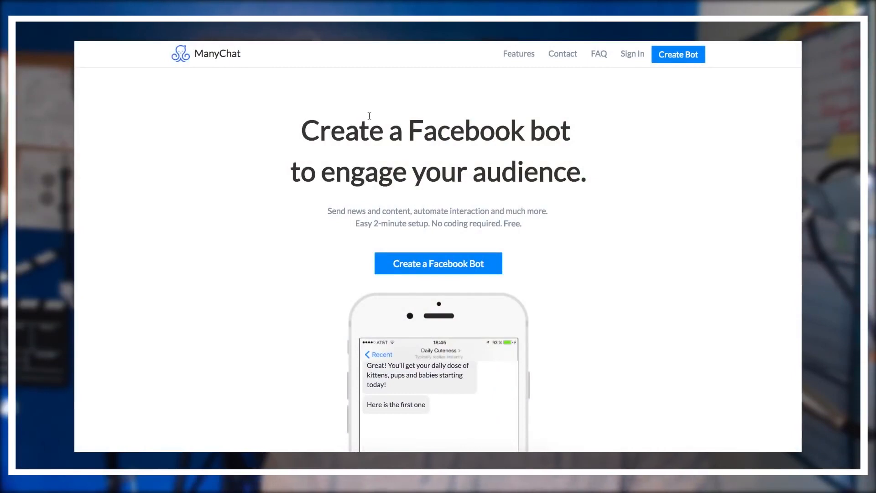
scroll(233, 229, "down", 2)
scroll(233, 228, "down", 3)
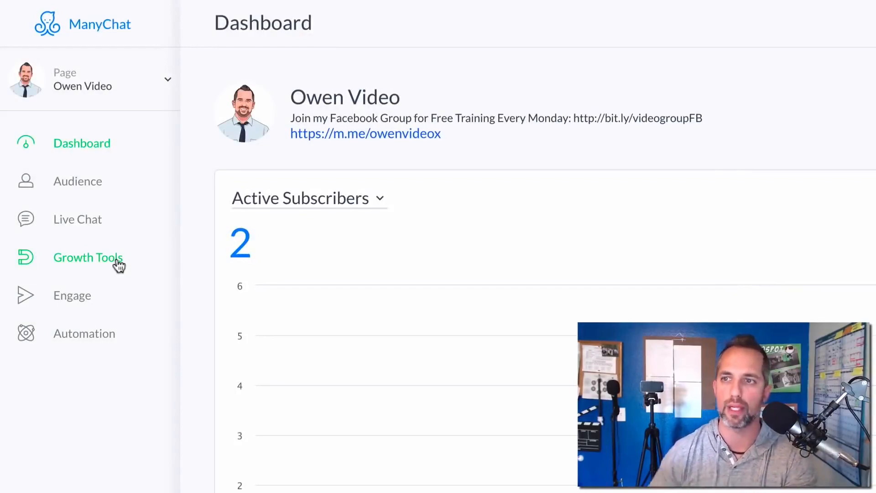
Step: Create a new growth tool using the Modal overlay widget
left_click(118, 263)
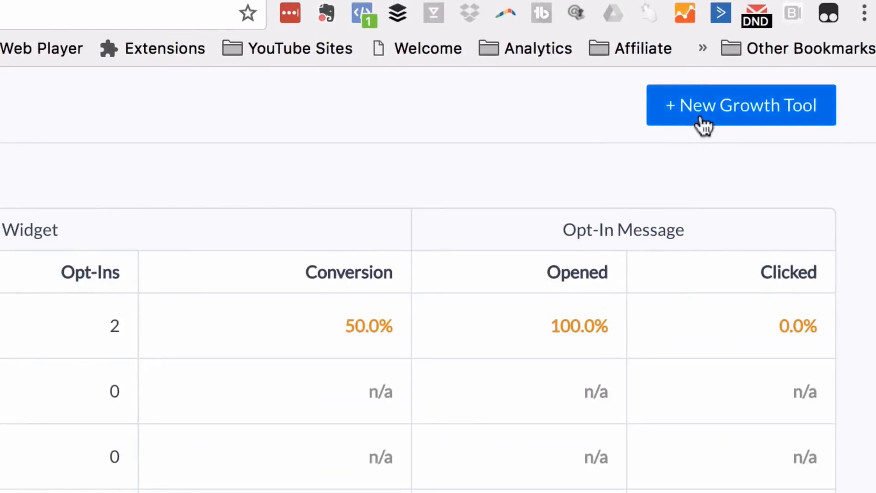
left_click(702, 123)
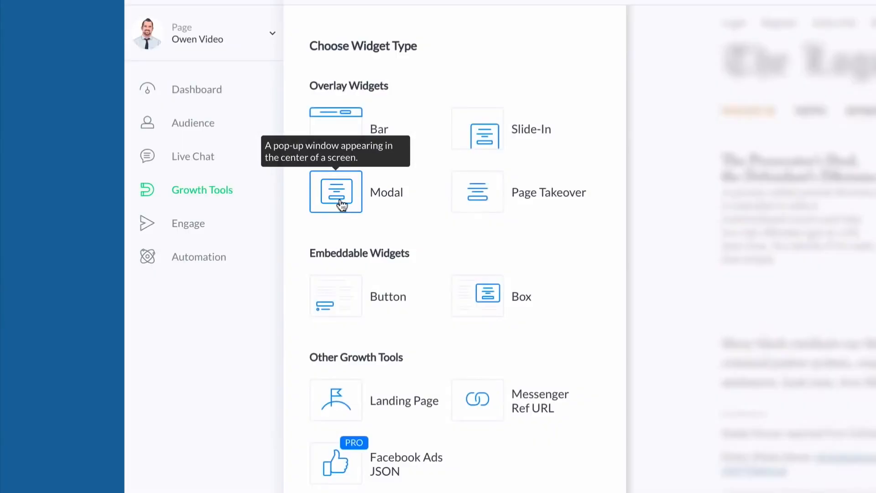
left_click(341, 205)
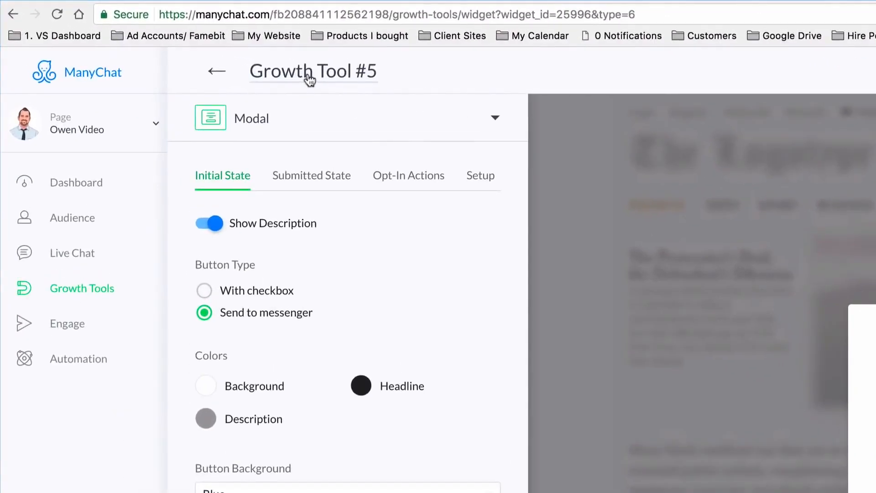
Step: Rename the growth tool as Free Ebook and select Modal as its widget type
triple_click(308, 76)
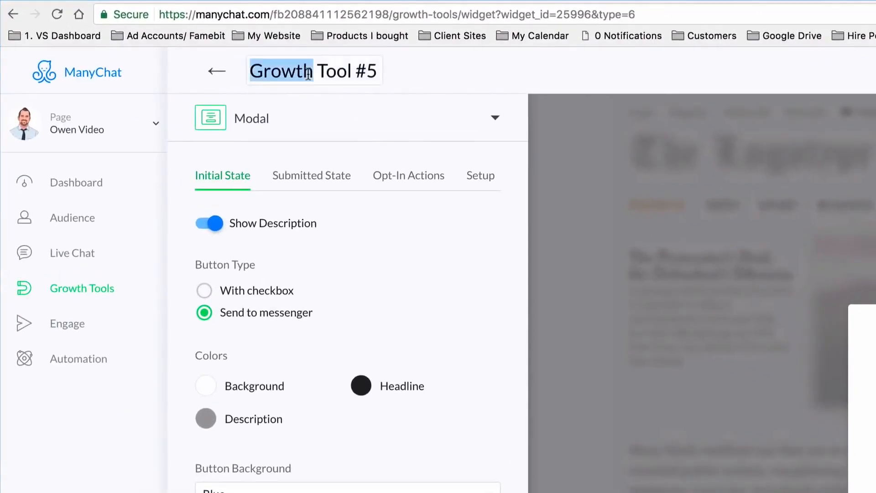
type("Ebook")
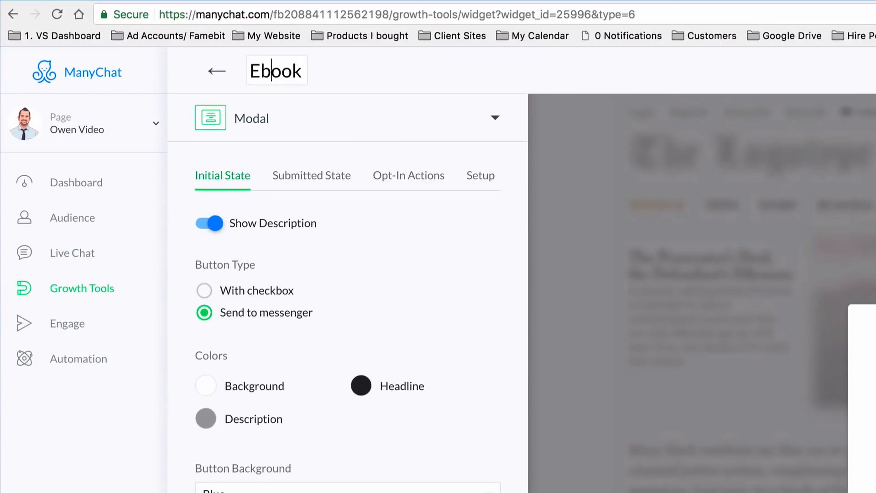
key("super+Left")
type("Free")
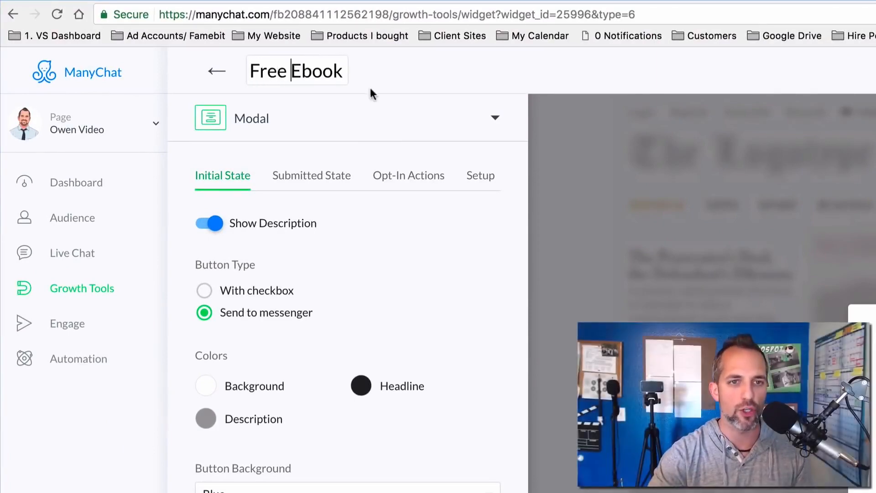
left_click(376, 114)
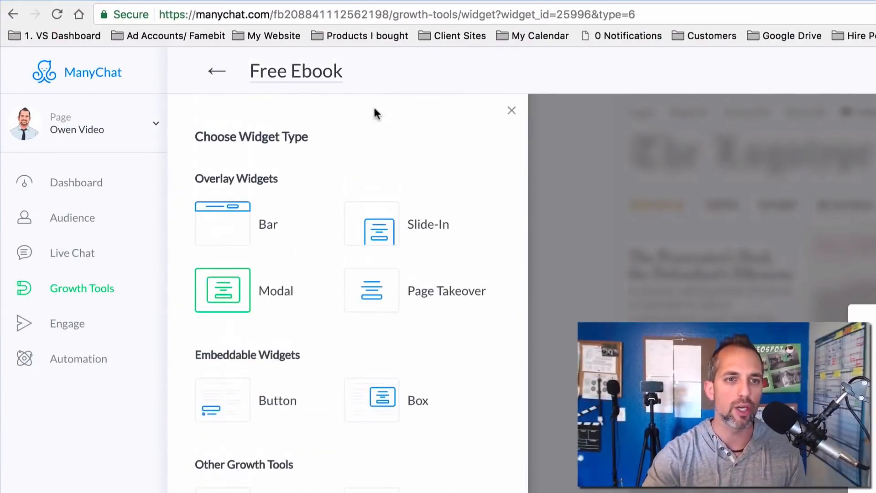
left_click(257, 294)
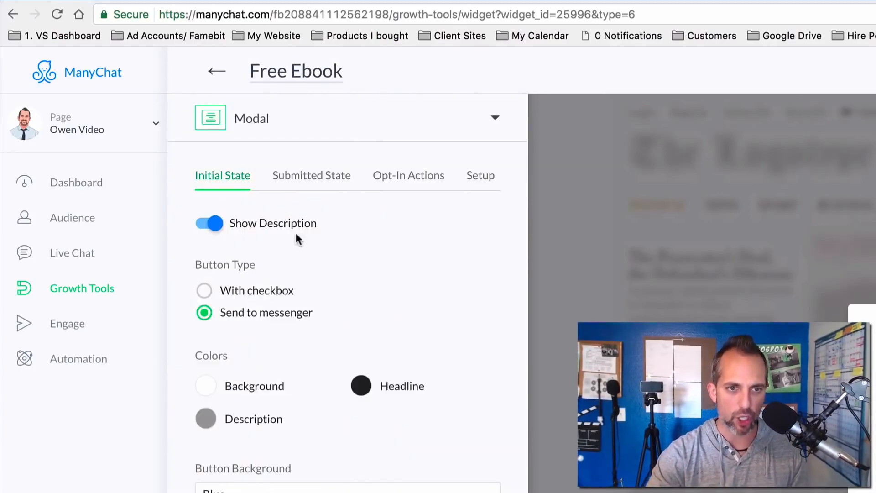
Step: Turn the widget's Show Description option off and back on
scroll(297, 238, "down", 2)
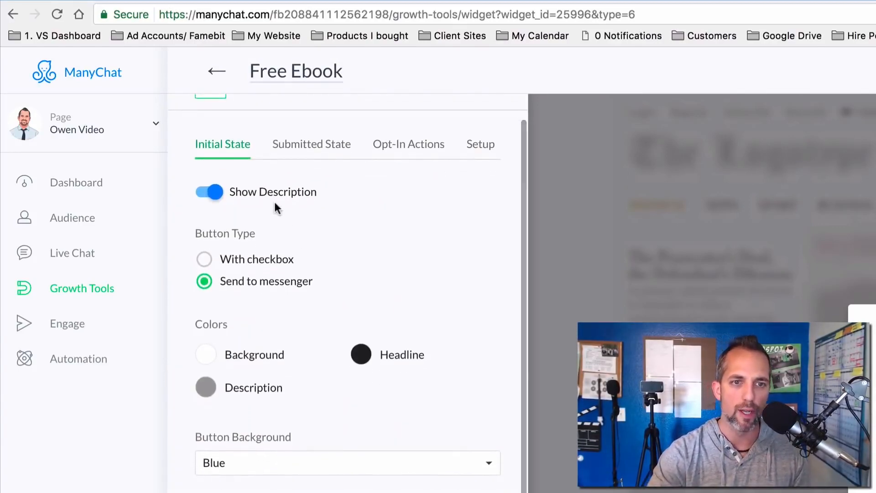
left_click(206, 196)
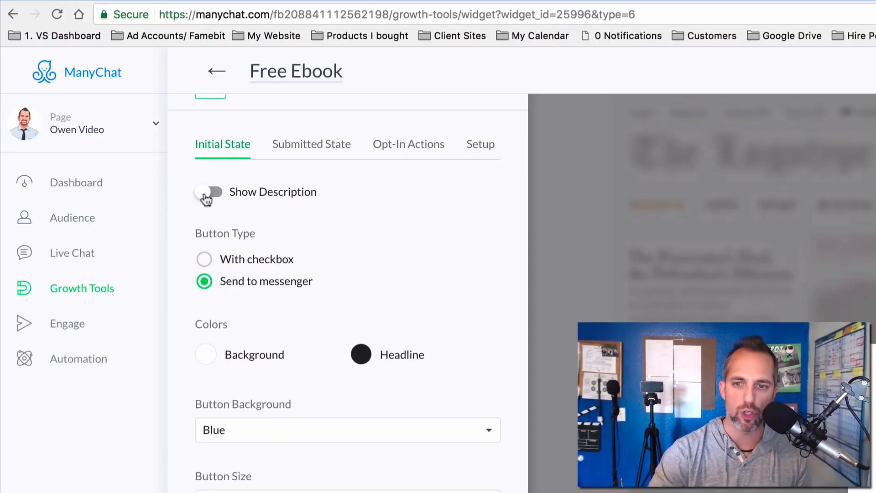
left_click(215, 195)
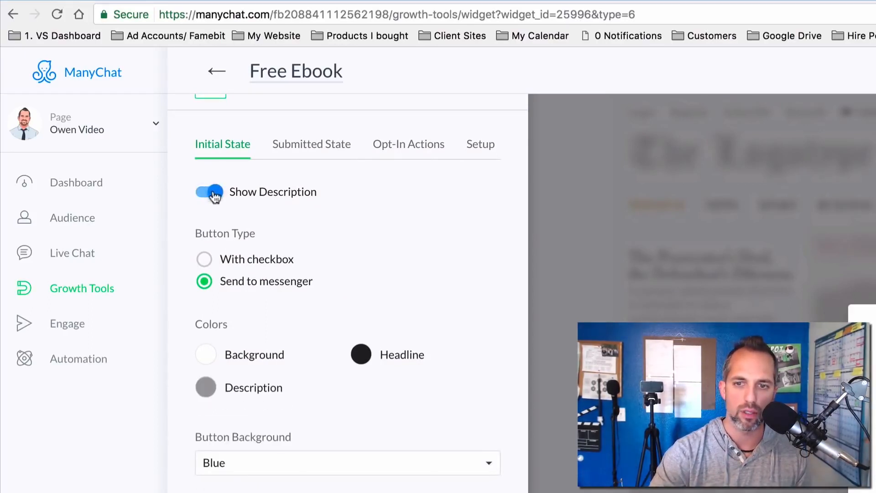
Step: Set the button type to With checkbox and change the widget's headline color to blue
left_click(205, 259)
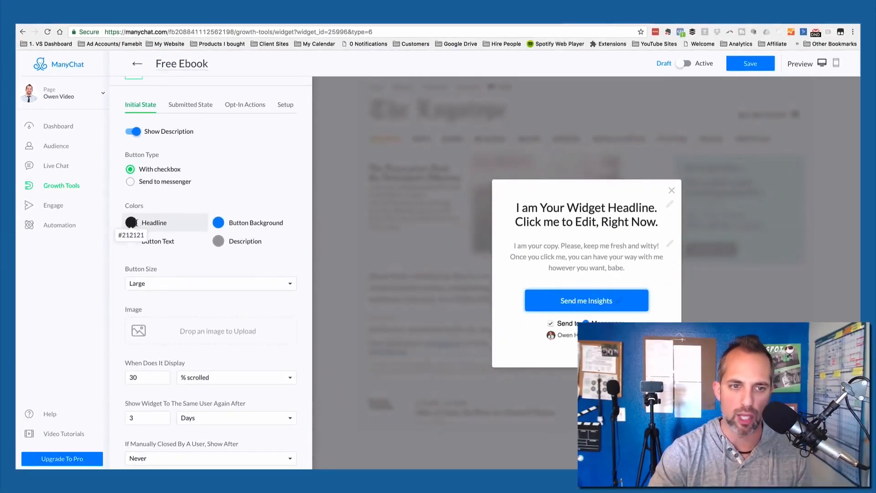
left_click(132, 223)
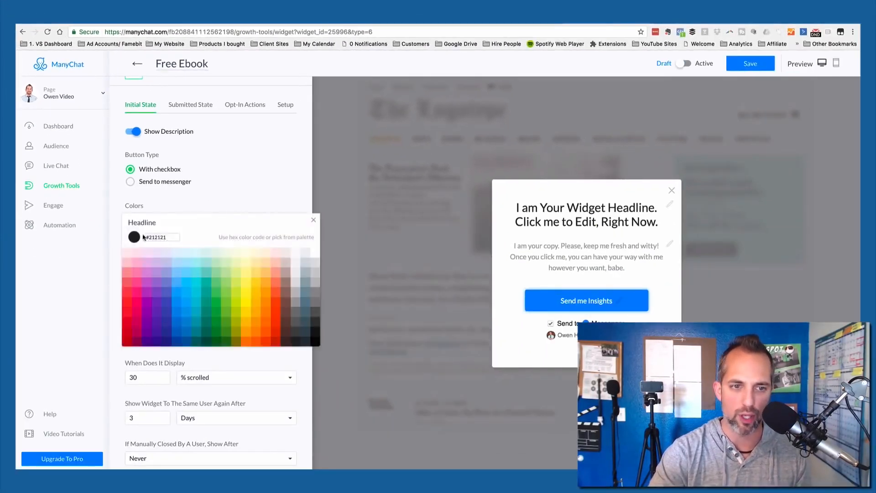
left_click(139, 266)
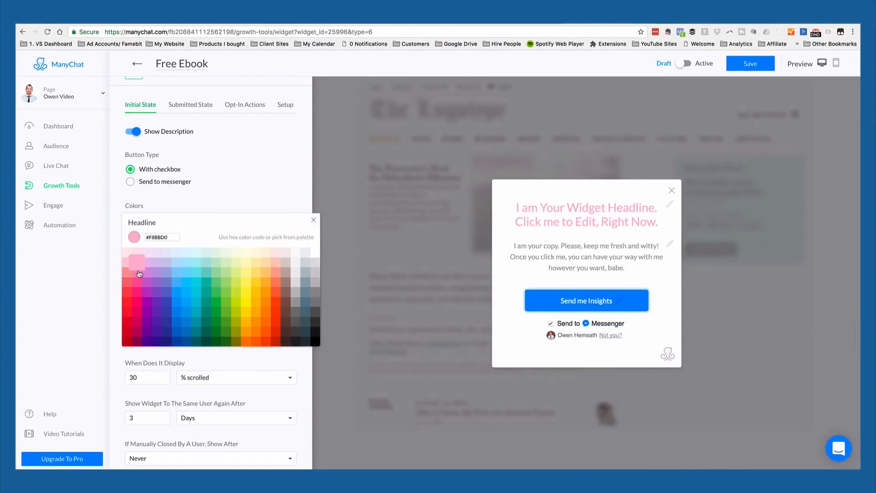
left_click(138, 294)
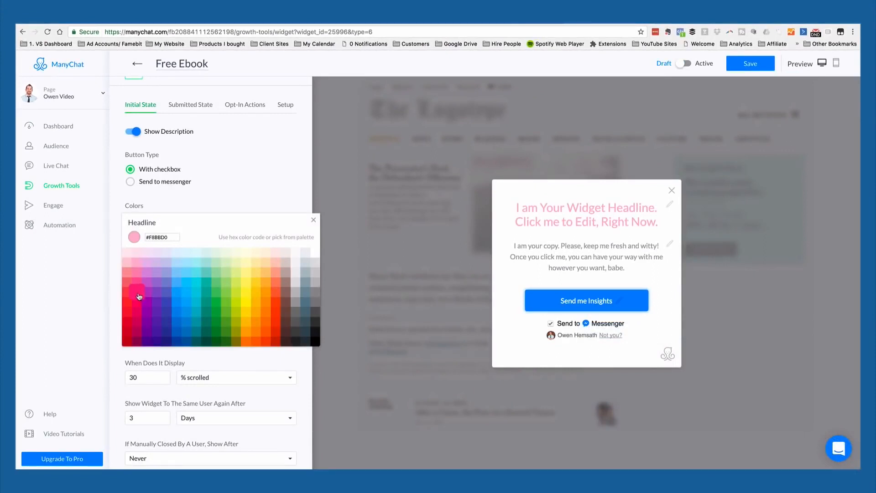
left_click(176, 296)
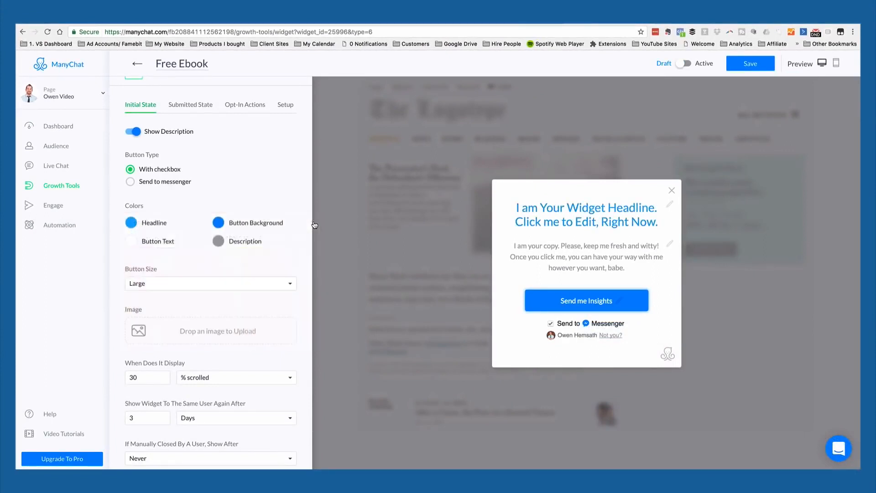
left_click(313, 221)
Step: Try the Medium button size and return the button to Large
left_click(161, 287)
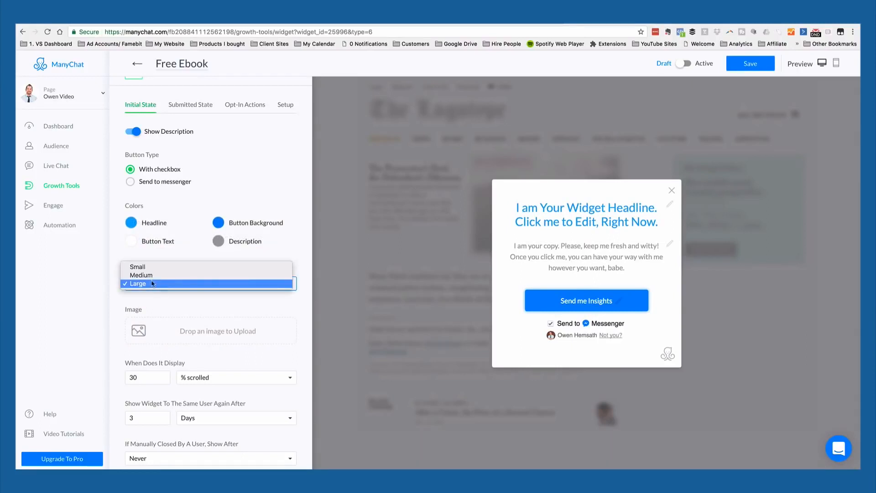
left_click(154, 275)
left_click(161, 284)
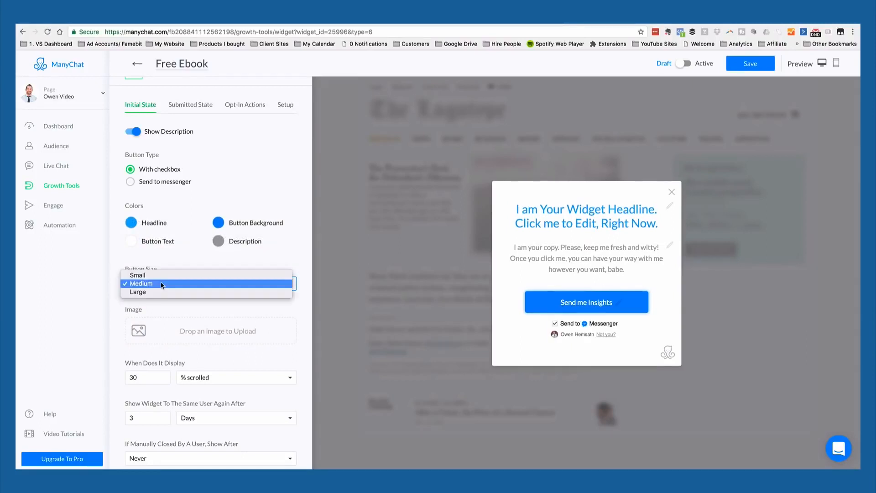
left_click(155, 292)
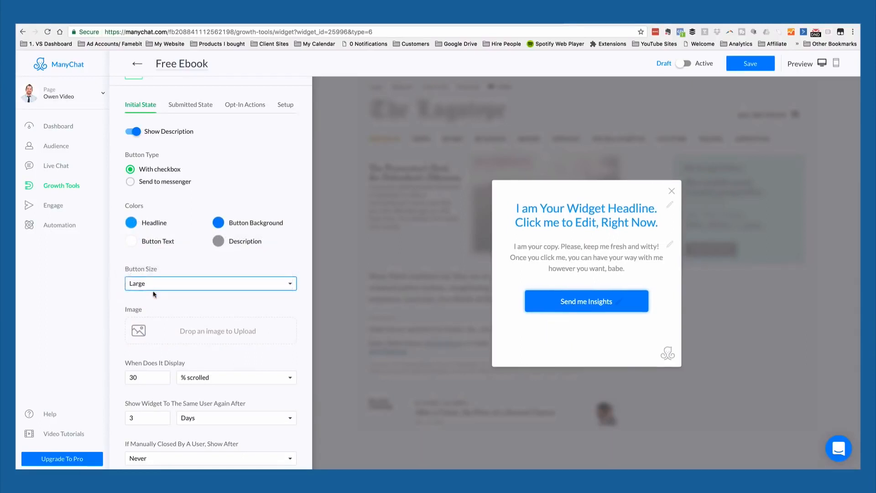
Step: Upload Podcast main image.png from the 2. Branding folder as the widget's image
scroll(167, 315, "down", 1)
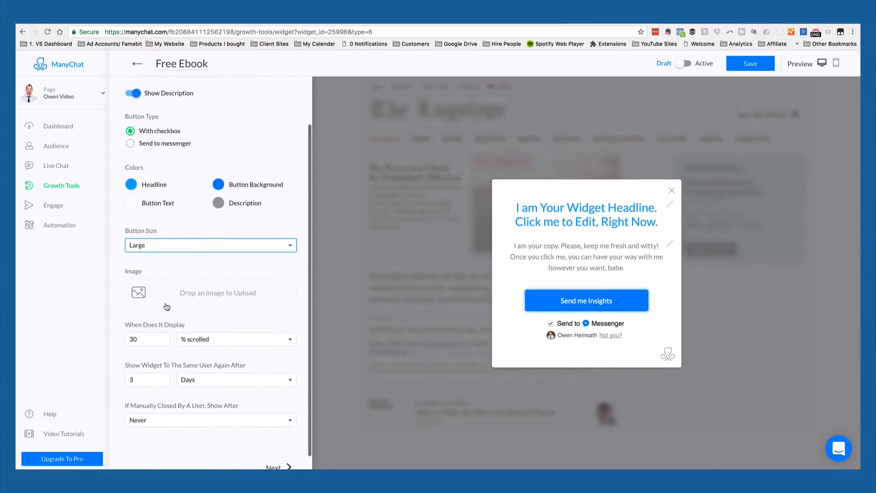
left_click(163, 297)
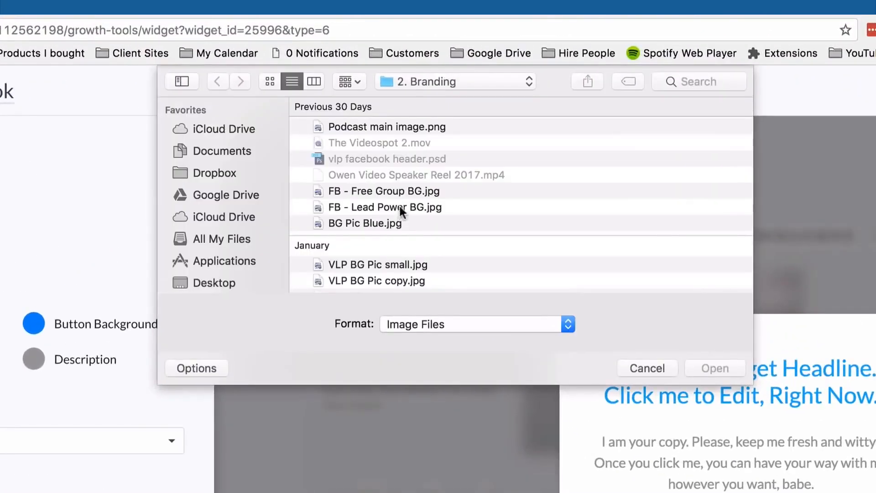
left_click(387, 127)
left_click(716, 368)
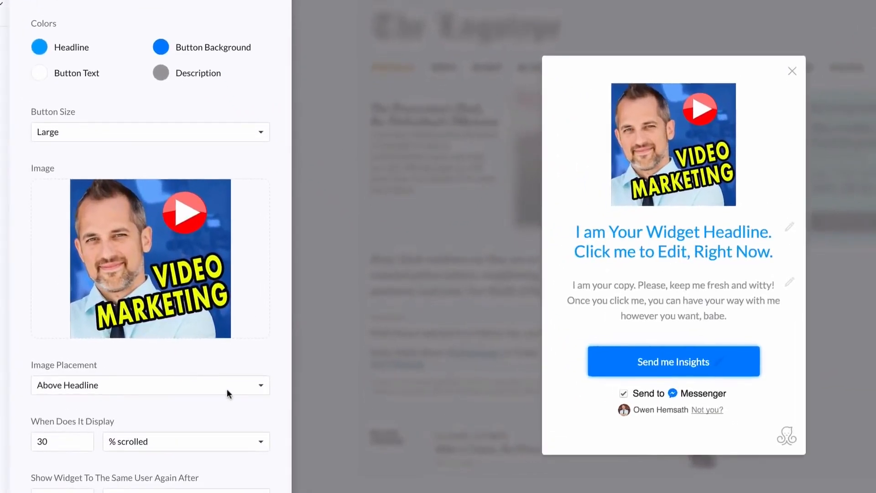
Step: Try the image below the description, and set the image placement to Above Description
scroll(231, 389, "down", 3)
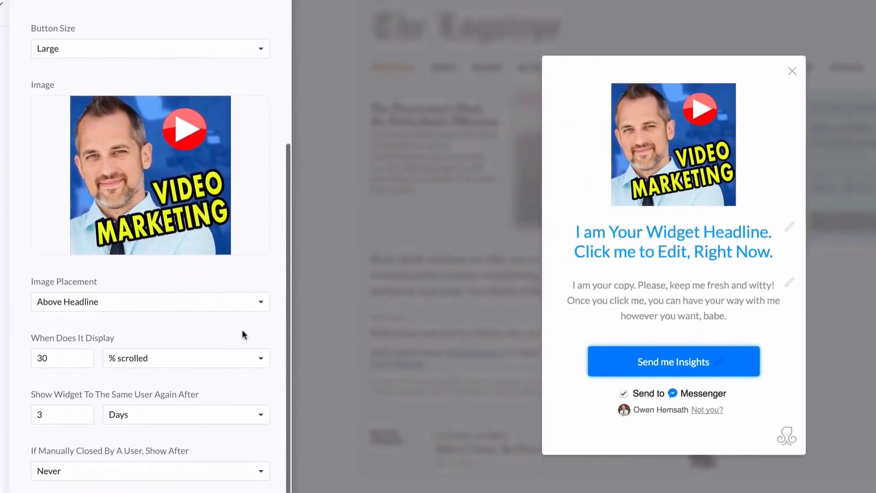
left_click(252, 305)
left_click(229, 312)
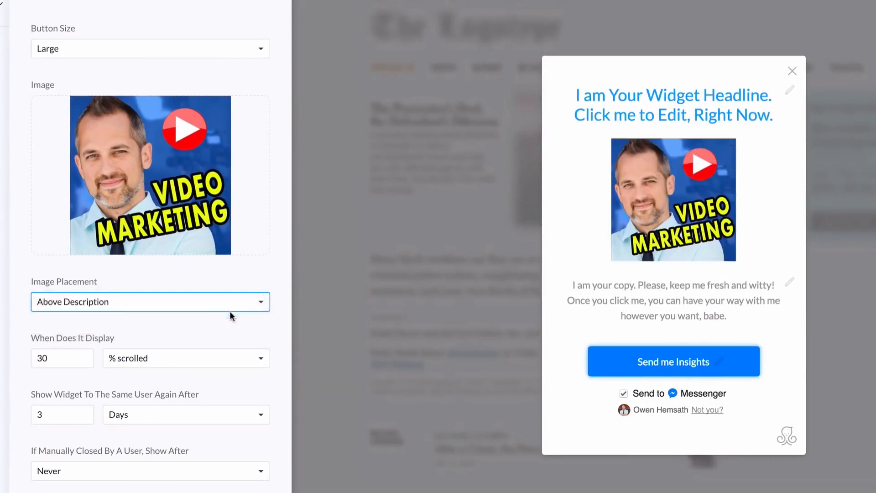
left_click(229, 310)
left_click(168, 312)
left_click(180, 299)
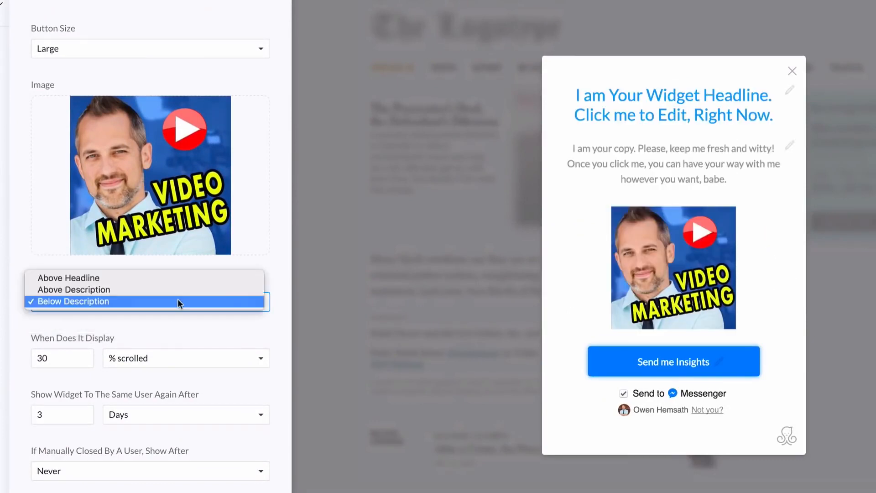
left_click(156, 292)
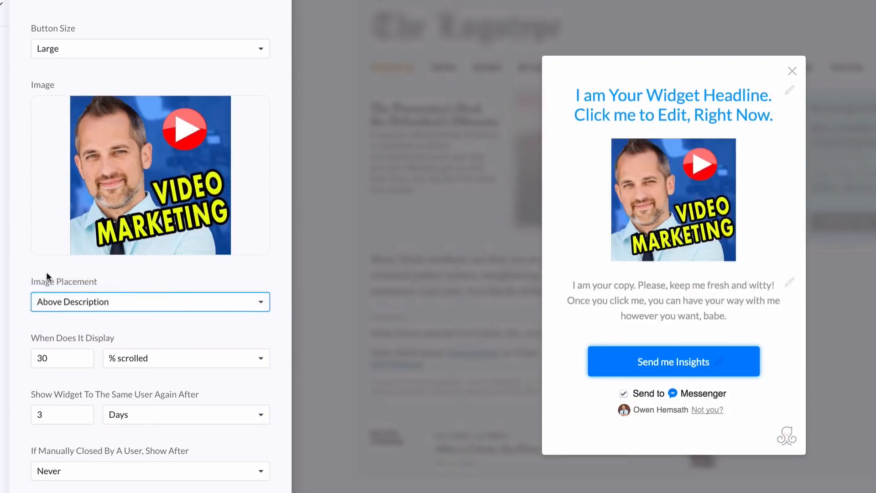
Step: Remove the uploaded image from the modal widget
scroll(47, 272, "up", 1)
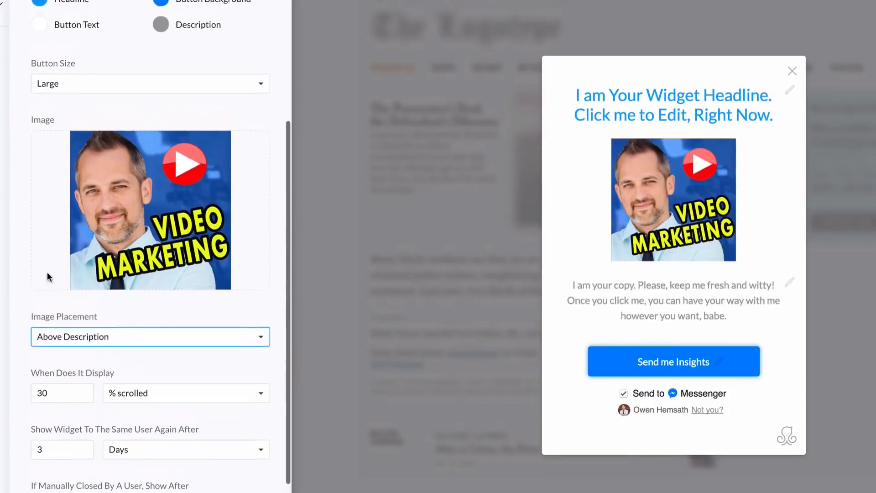
left_click(262, 156)
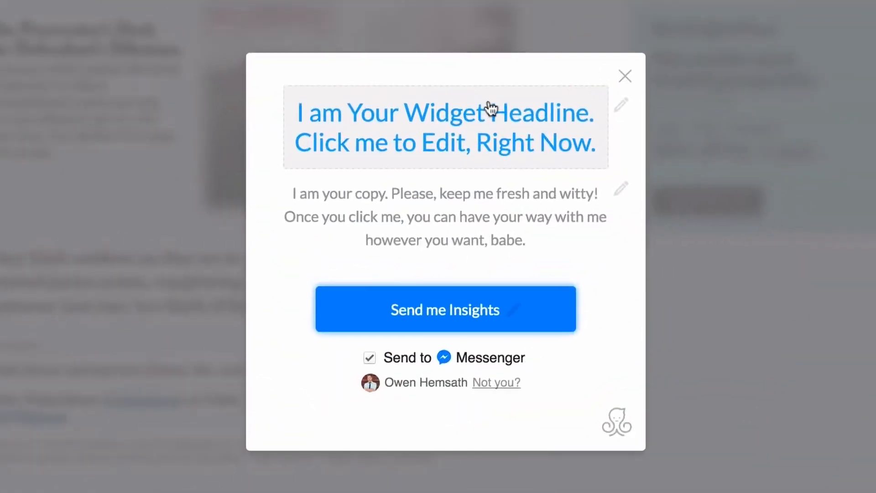
Step: Replace the modal's headline text with "Get Your Ebook Now!"
triple_click(560, 113)
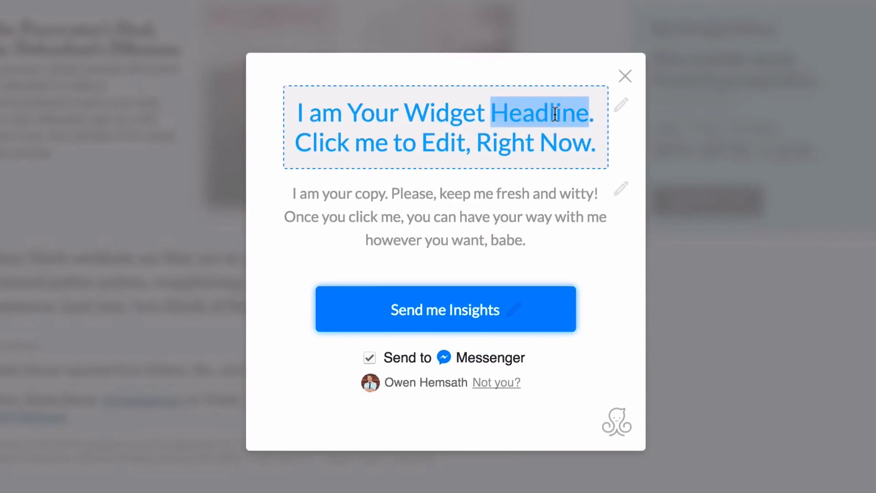
type("Get Your ")
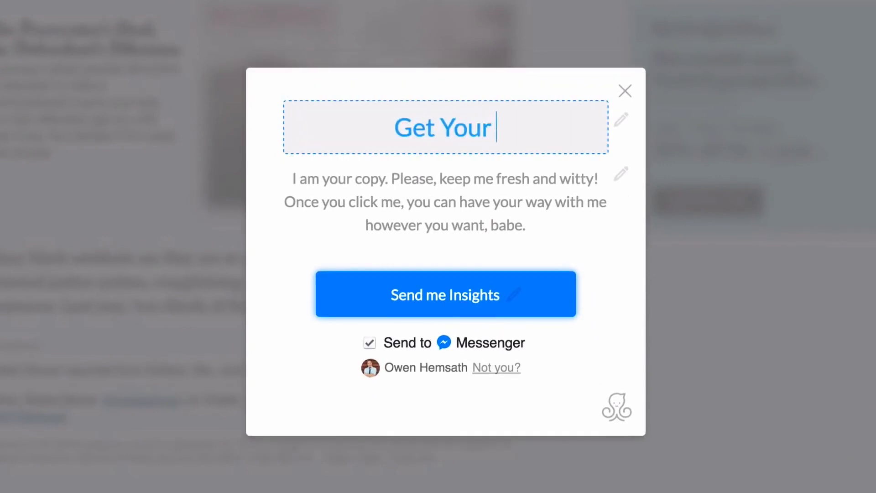
type("Ebook Now!")
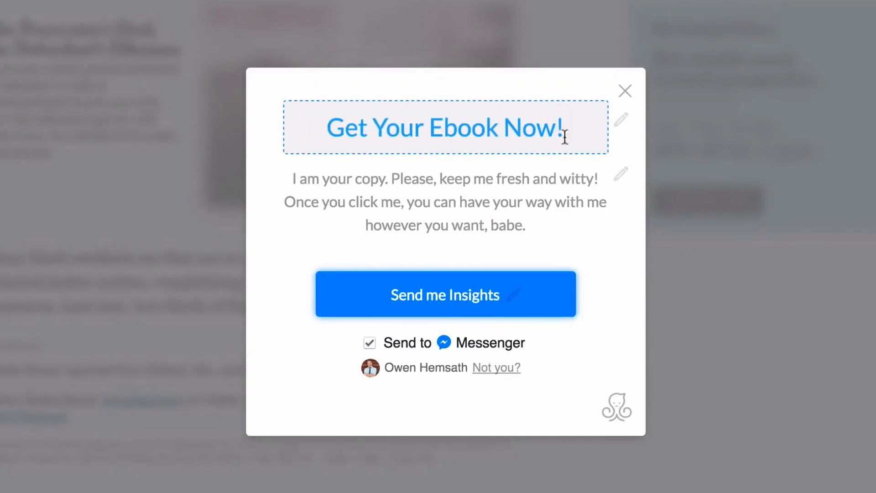
Step: Replace the modal's description with "Click the button below to get your free Live video Guide to Making Facebook Bots"
double_click(494, 222)
left_click(493, 222)
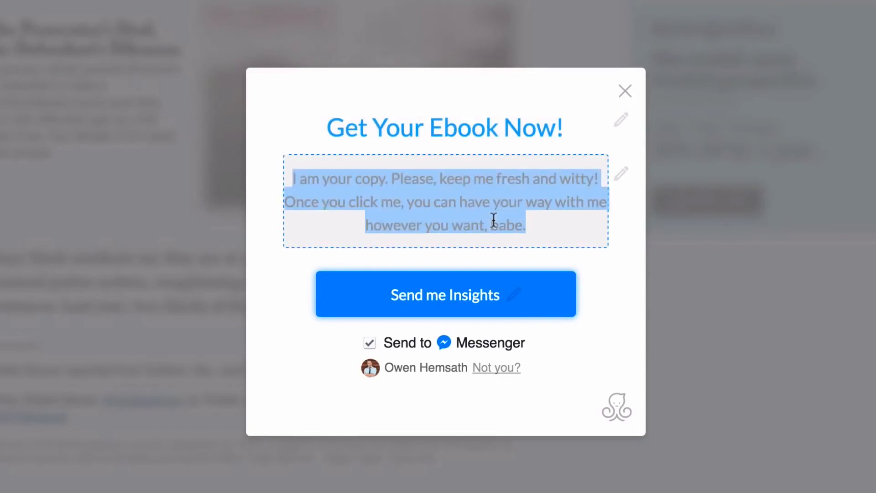
type("Click the")
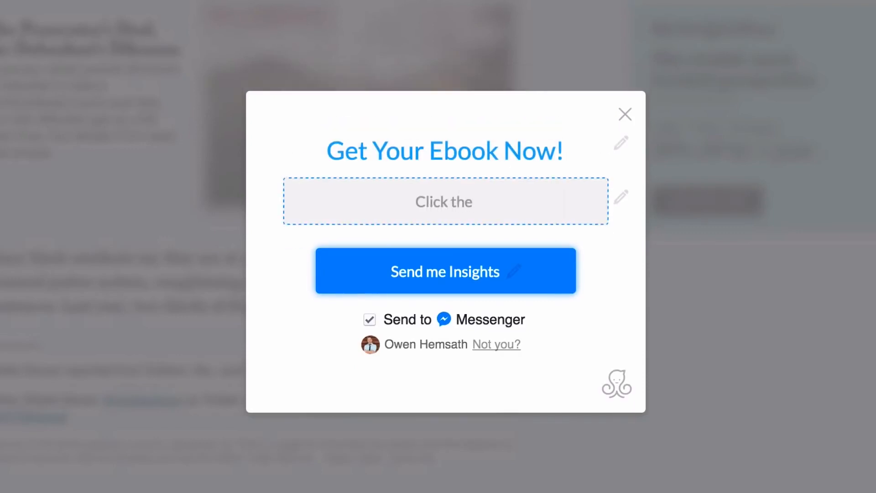
type(" button below t")
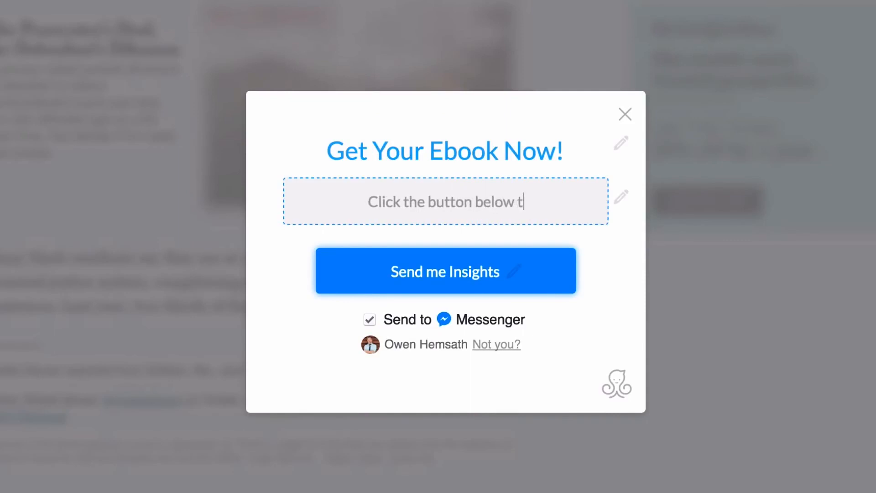
type("o get your free ")
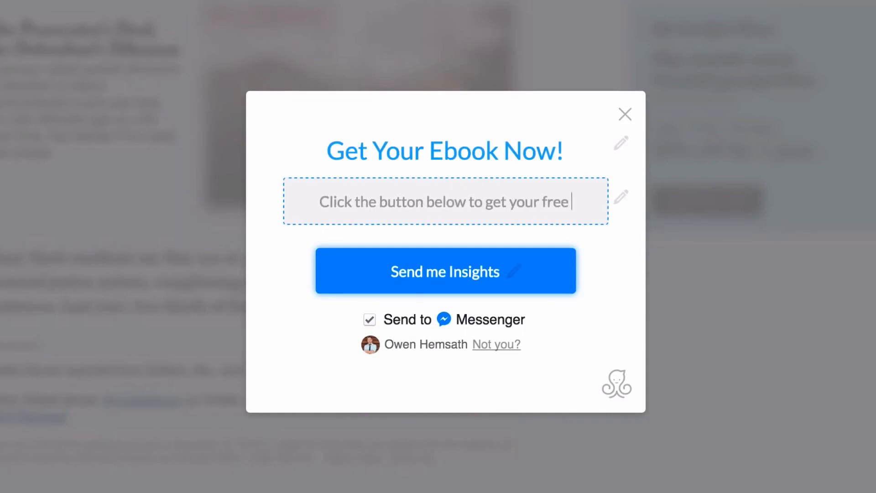
type("Live video")
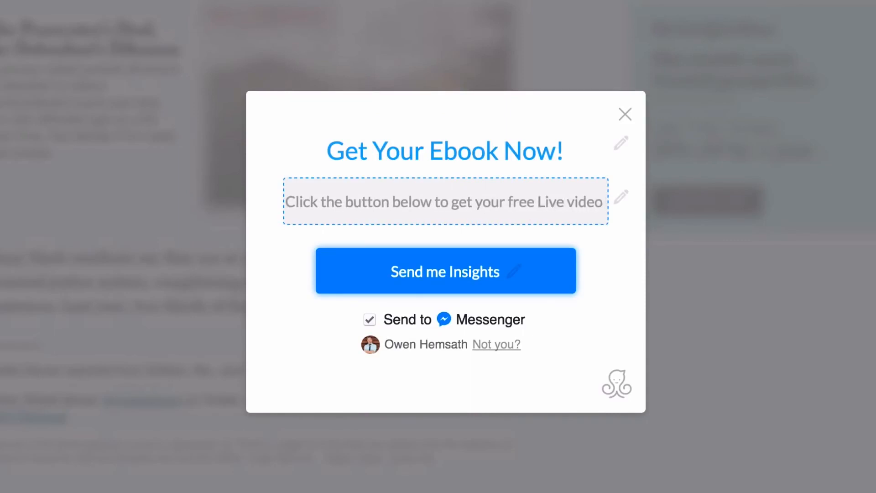
type(" Guide")
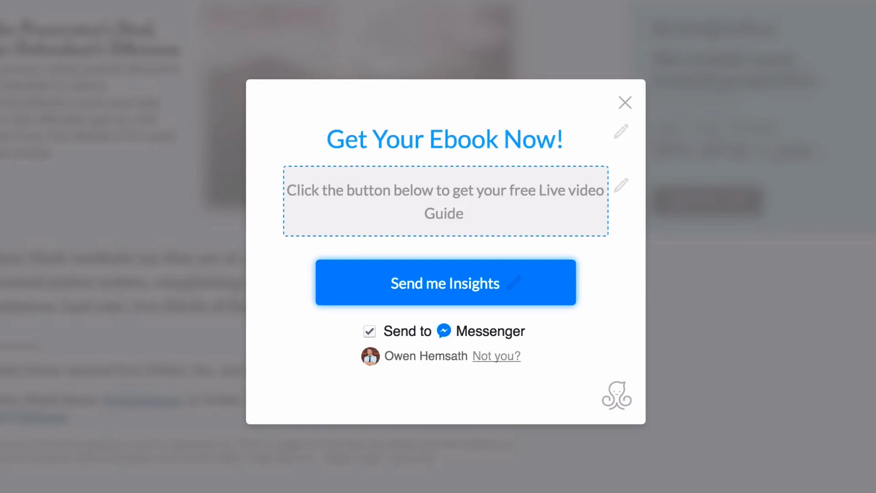
type(" to Making Fac")
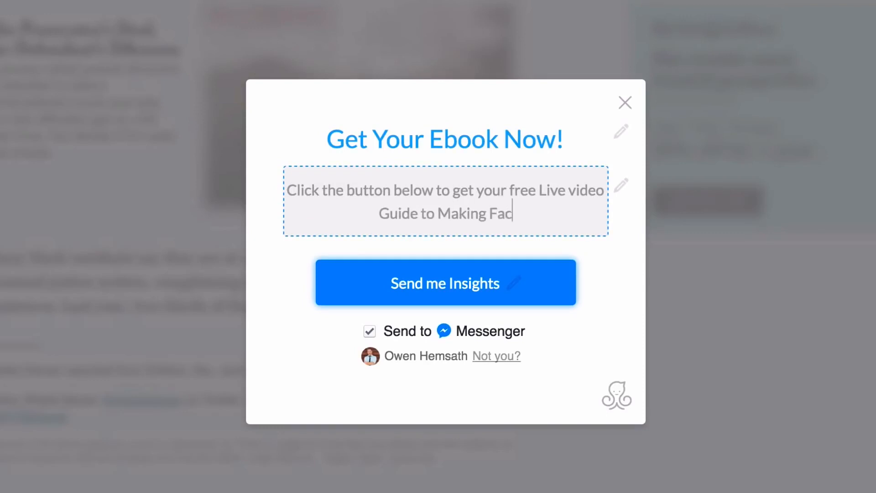
type("ebook Bots")
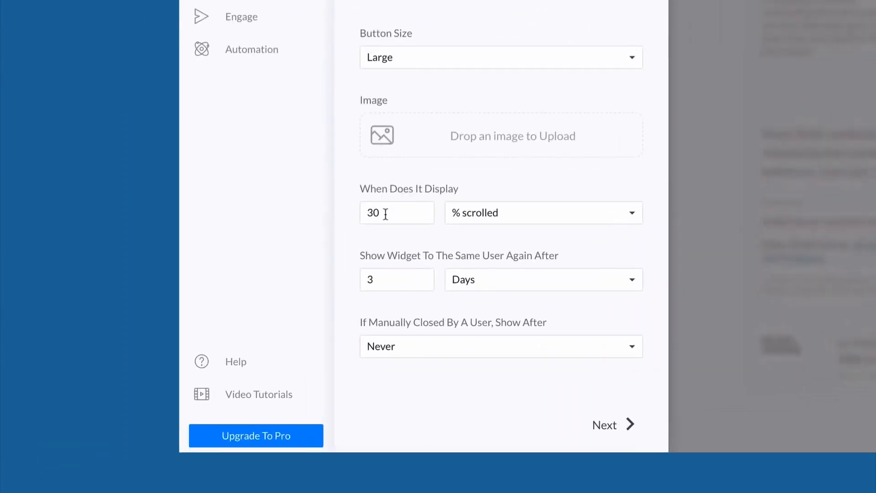
Step: Set the widget to display Immediately instead of after a scroll percentage
left_click(543, 214)
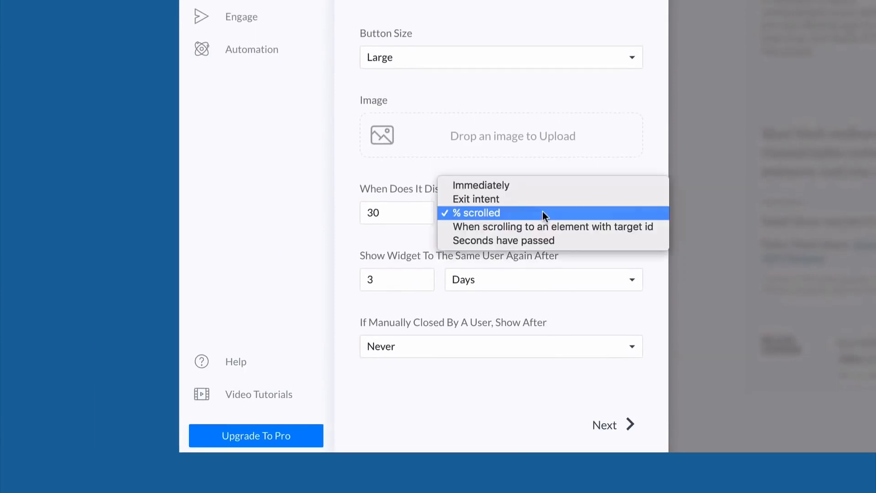
left_click(488, 186)
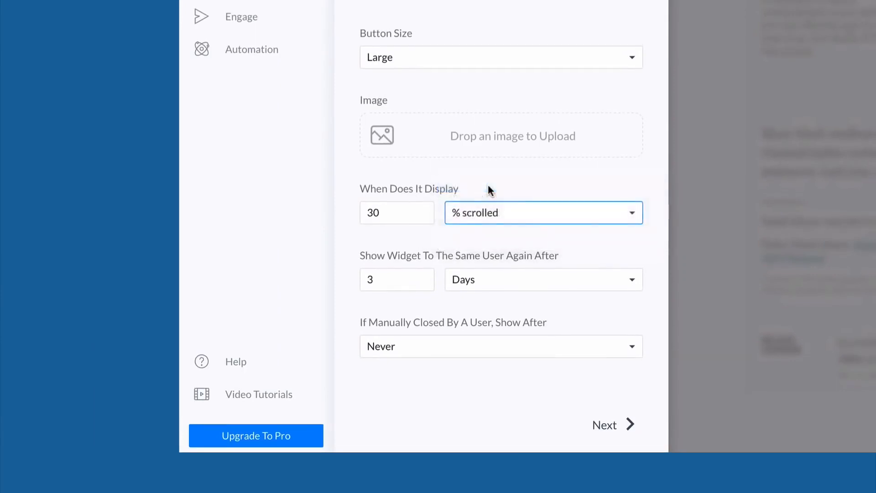
left_click(476, 179)
scroll(475, 179, "down", 1)
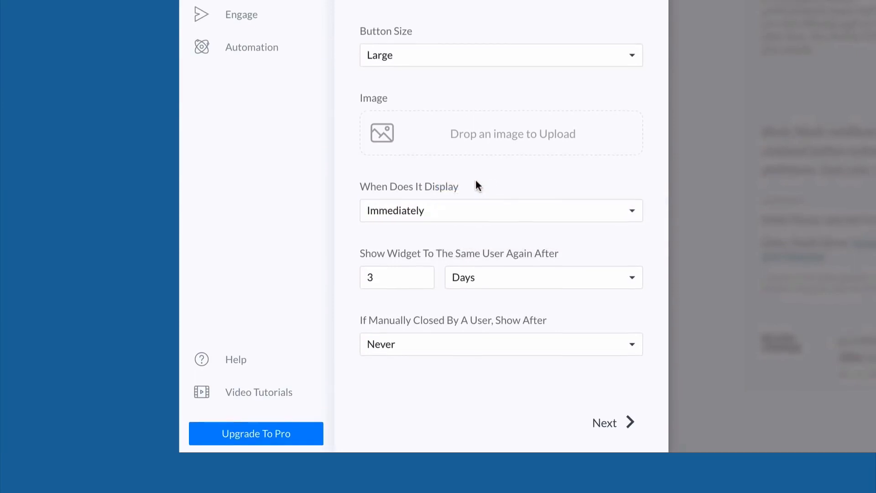
Step: Set the widget to show to the same user again after 1 day, and check the options for a manually closed widget
double_click(394, 279)
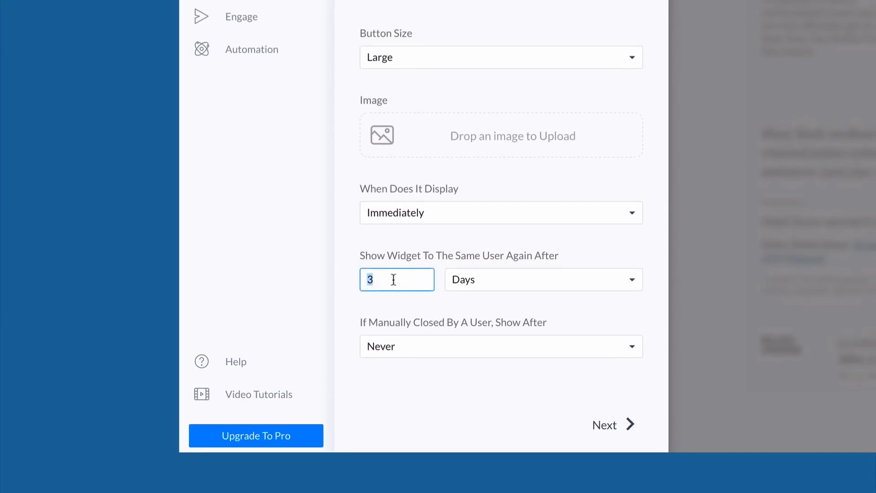
type("1")
left_click(434, 247)
left_click(417, 347)
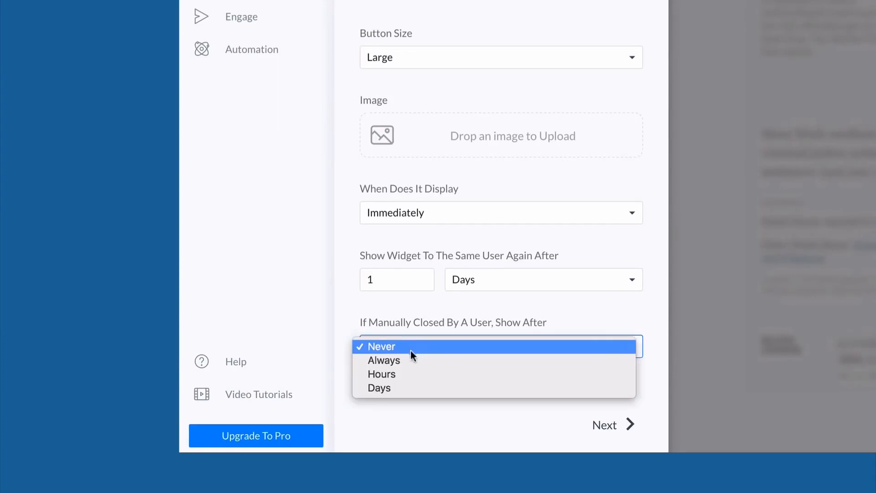
left_click(392, 386)
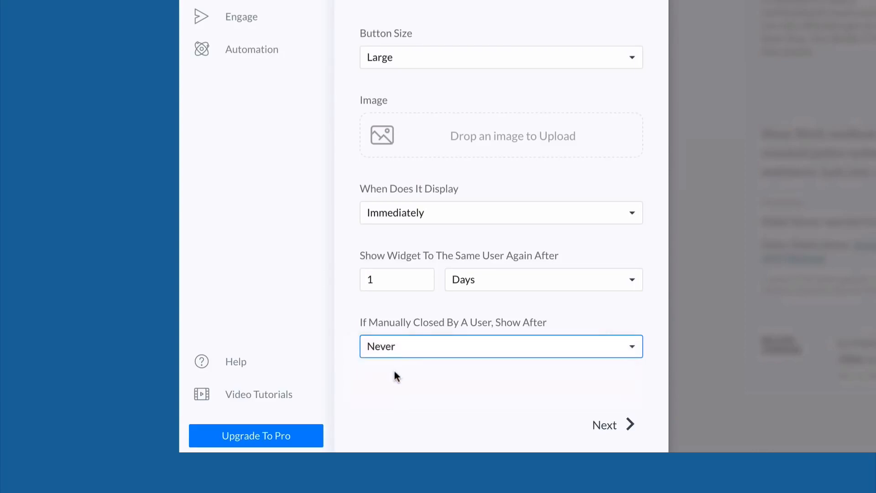
left_click(419, 445)
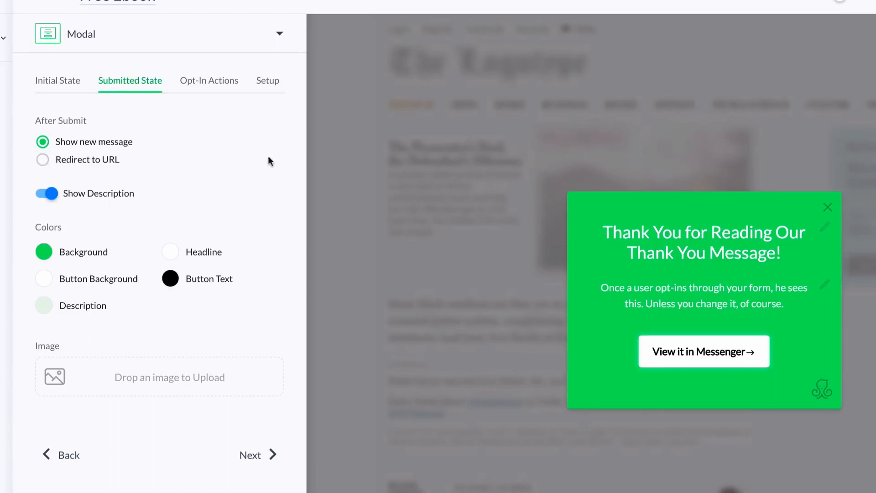
Step: Replace the submitted-state headline with "Confirmed! Thanks."
left_click(741, 245)
double_click(741, 245)
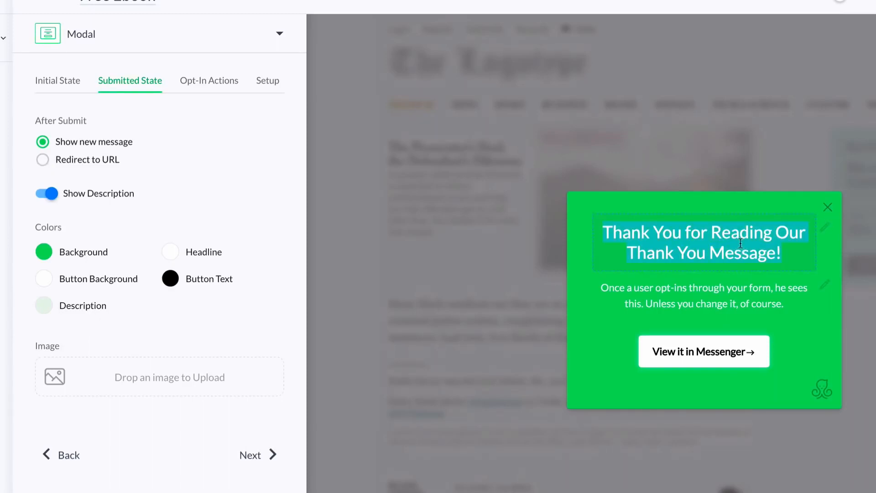
type("Confirmed@")
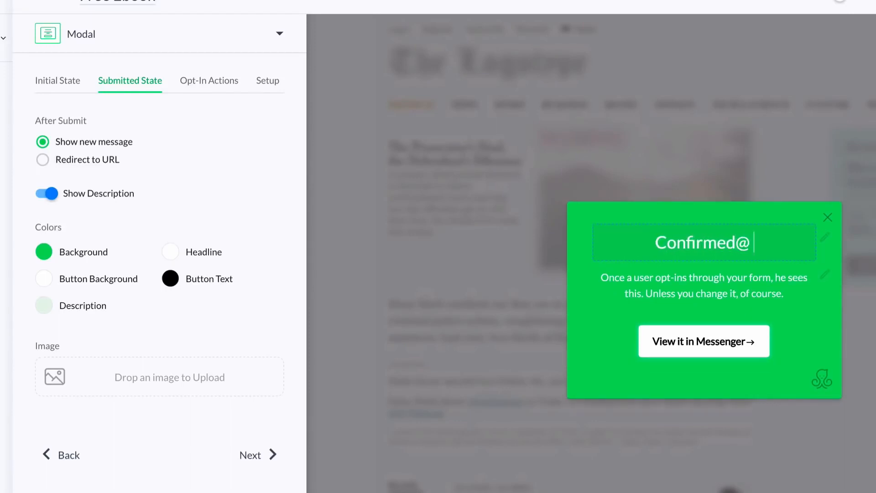
key("BackSpace")
type("! Thanks.")
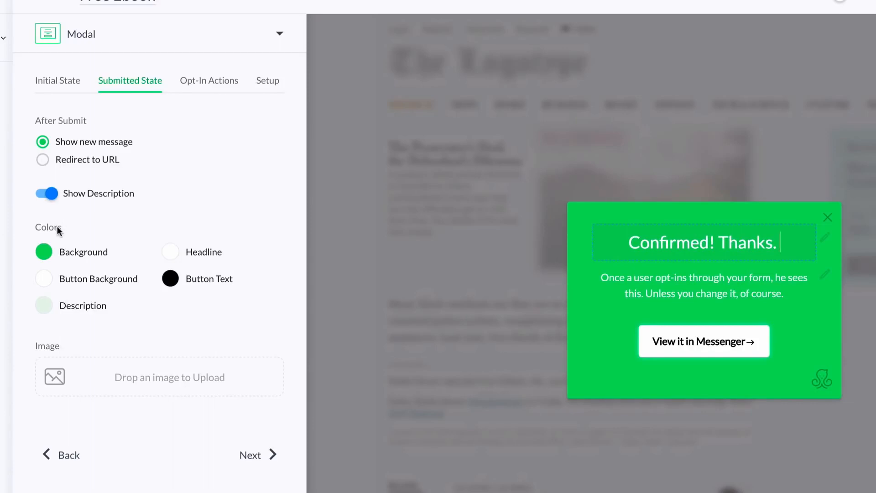
Step: Change the submitted-state description to "You can x out now. All is well."
left_click(718, 288)
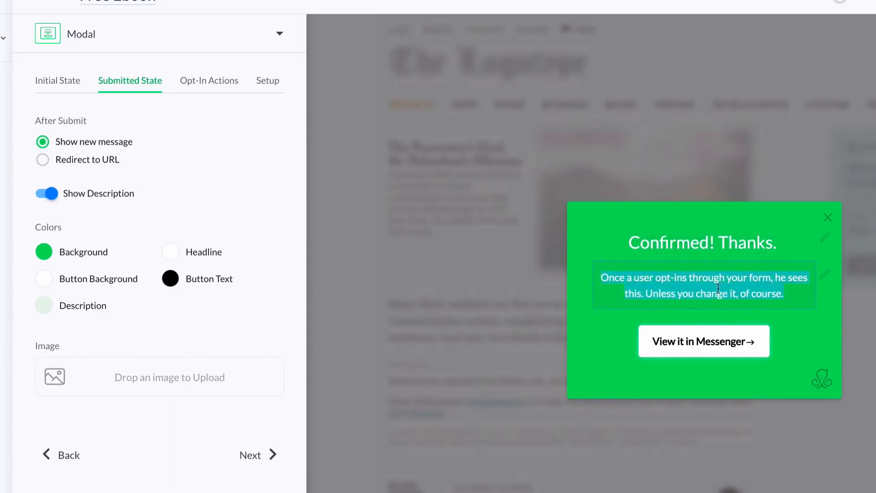
type("You can x")
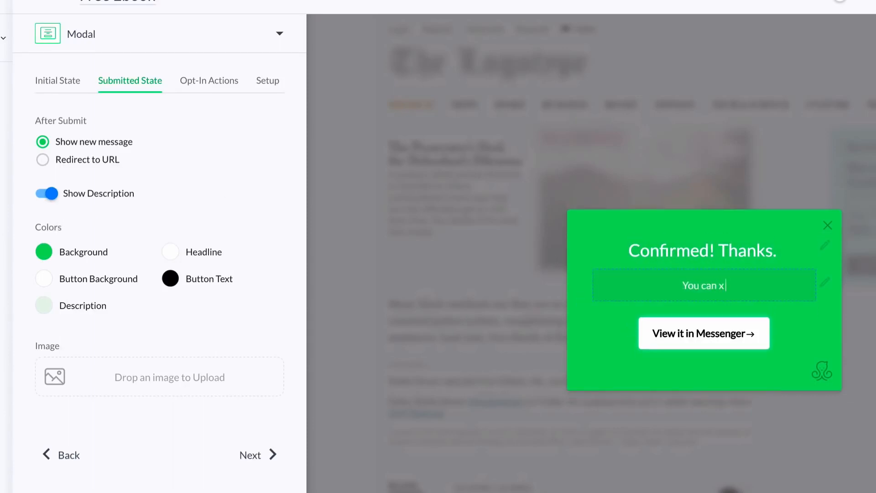
type(" out now. All")
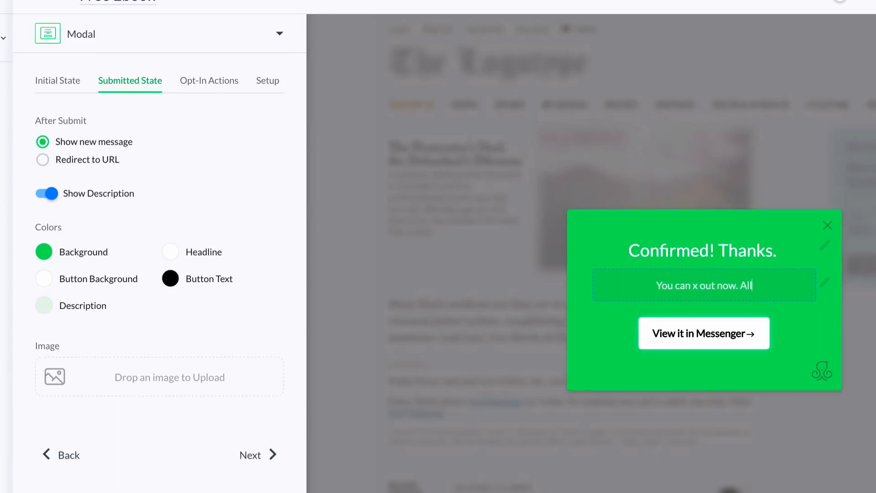
type(" is well.")
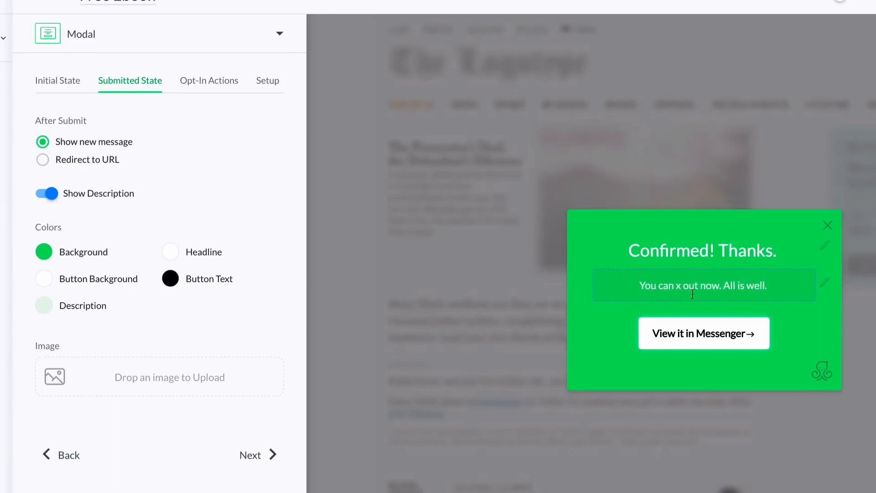
left_click(149, 307)
Step: Try redirecting visitors to the URL thevideospot.net/thank-you after they submit
left_click(143, 201)
left_click(43, 160)
left_click(64, 216)
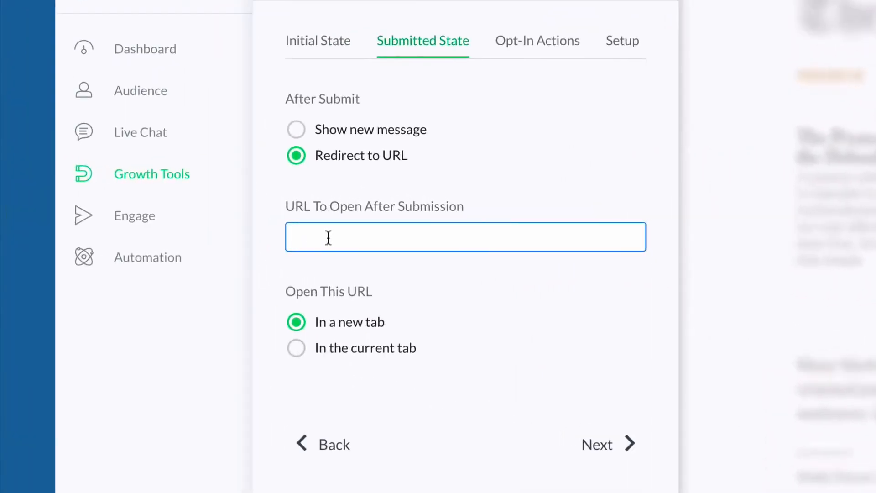
type("y")
key("BackSpace")
type("/youtube")
key("BackSpace")
key("BackSpace")
key("BackSpace")
key("BackSpace")
key("BackSpace")
key("BackSpace")
key("BackSpace")
key("BackSpace")
type("thevideospot.net/thank-you")
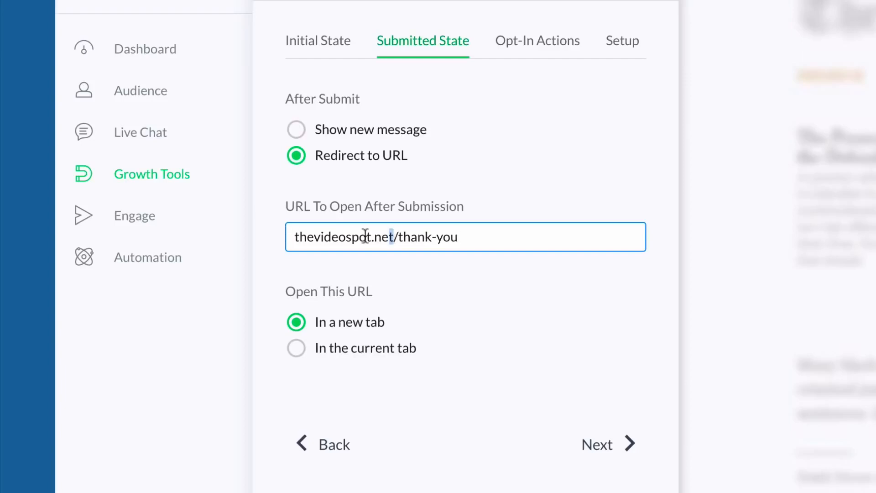
Step: Shorten the redirect URL to /thank-you, and switch the after-submit action back to Show new message
left_click_drag(394, 237, 270, 240)
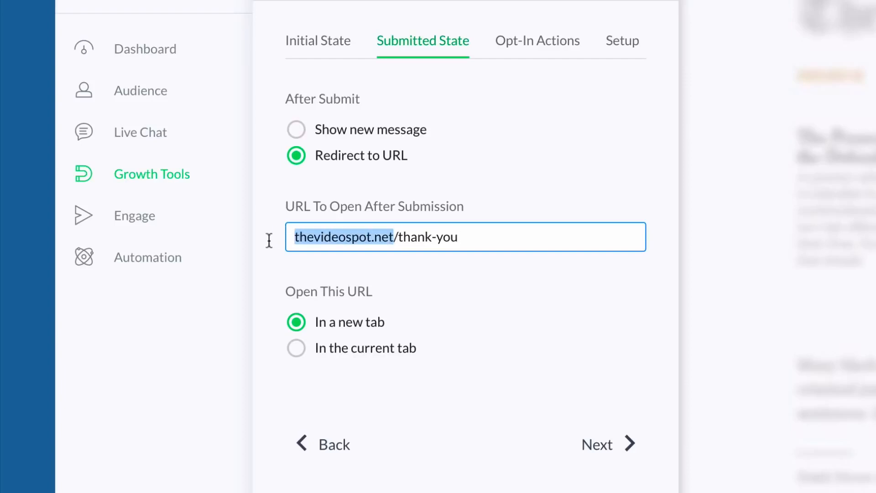
key("BackSpace")
left_click(431, 266)
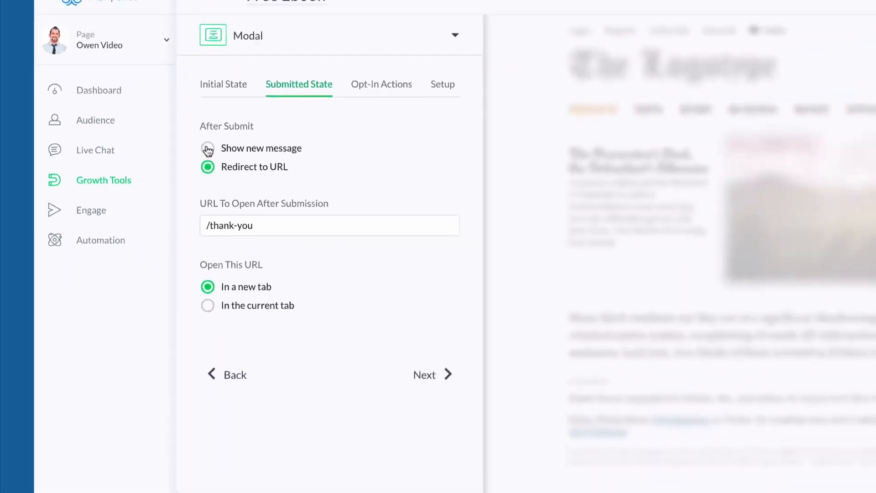
left_click(208, 149)
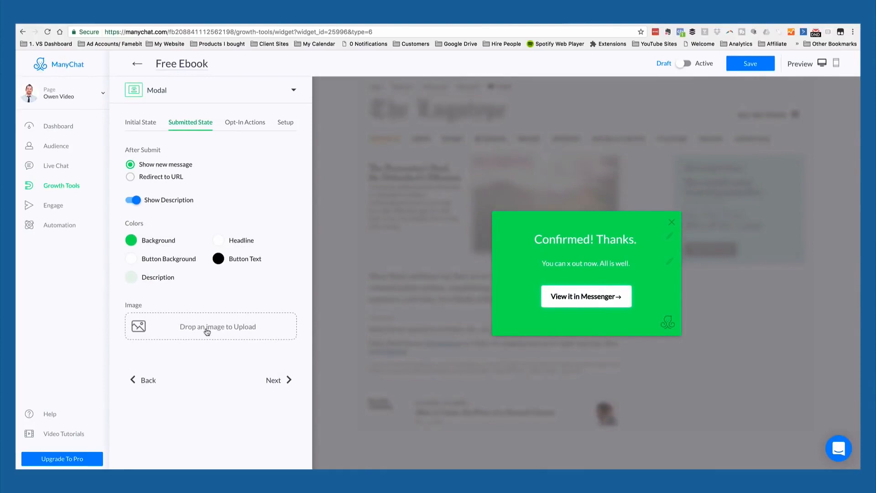
Step: Go on to the opt-in actions and look through the sequences a new subscriber can be added to
left_click(275, 380)
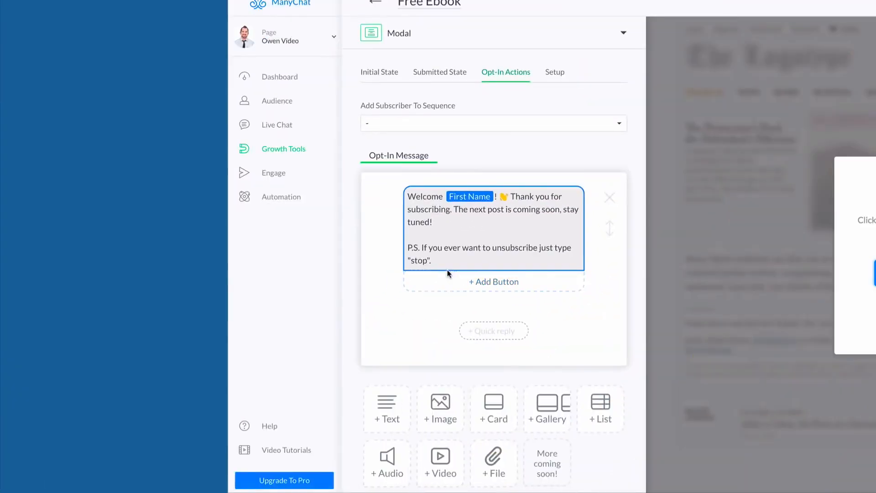
left_click(408, 121)
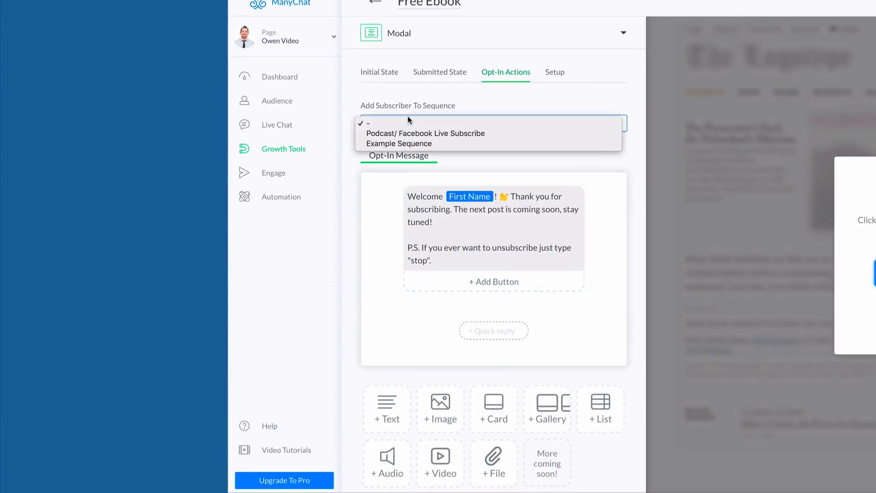
left_click(413, 91)
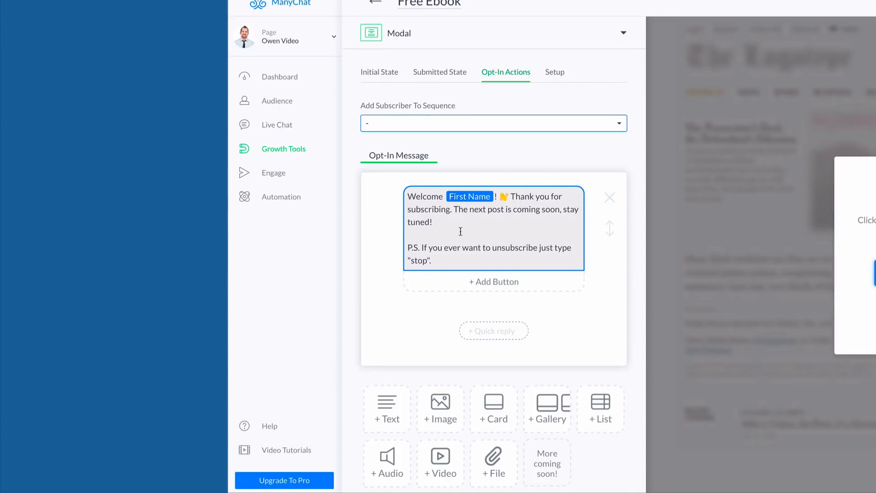
left_click(528, 124)
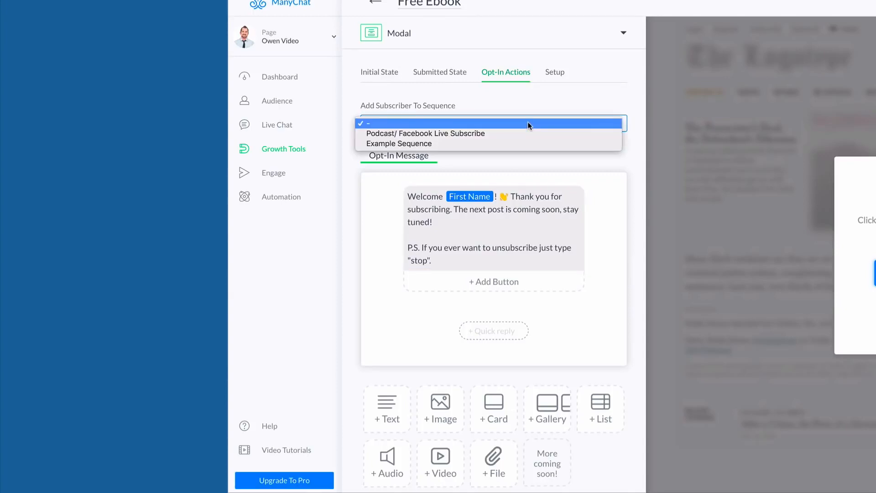
left_click(479, 220)
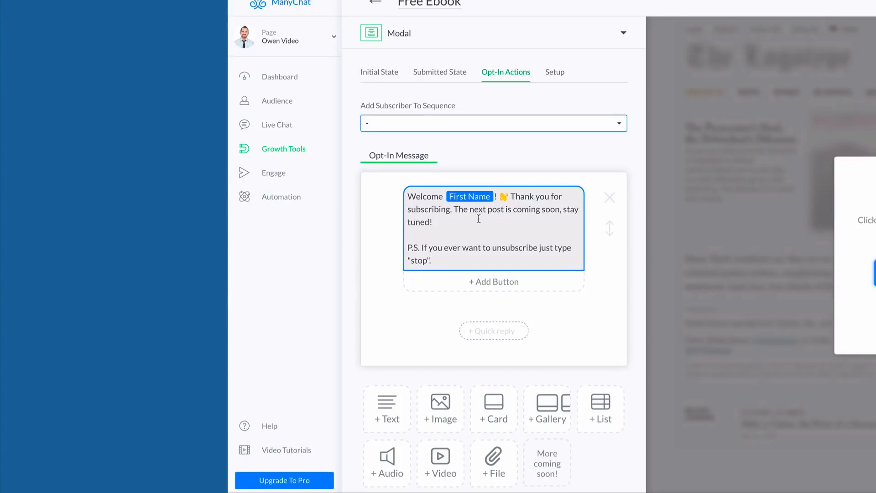
Step: Open the First Name variable in the opt-in message and check the available variable types
left_click(479, 219)
left_click(468, 197)
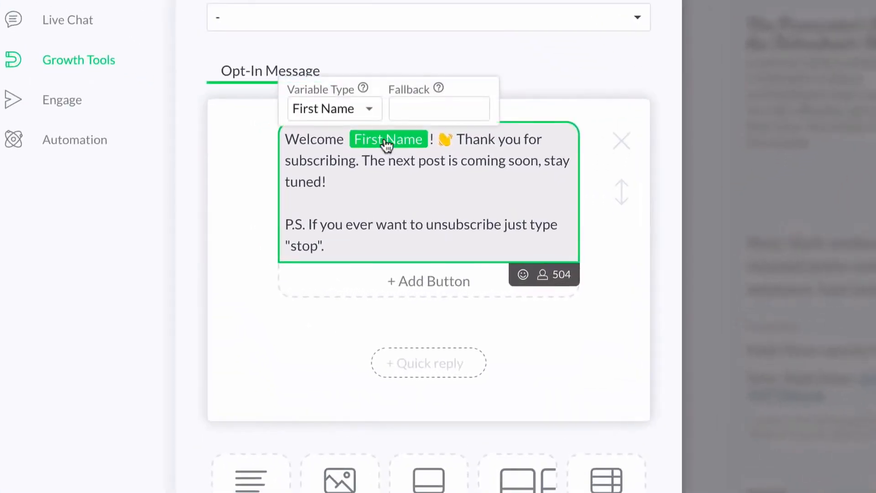
left_click(369, 112)
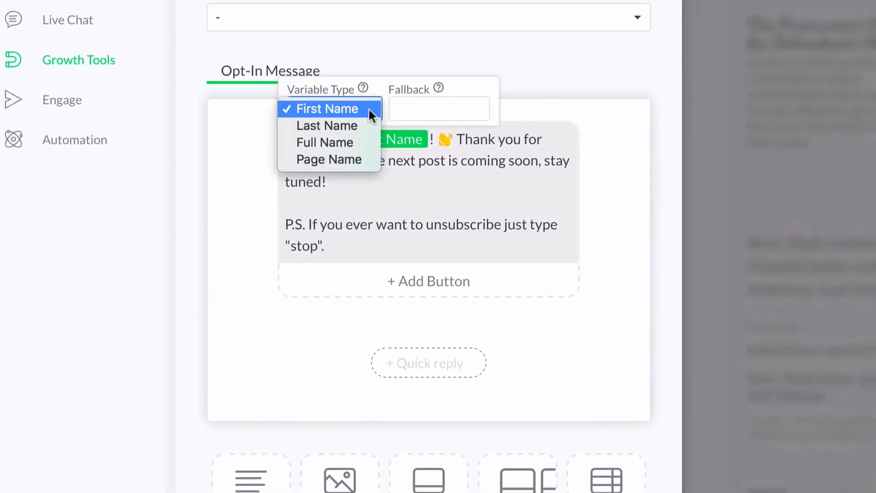
left_click(436, 85)
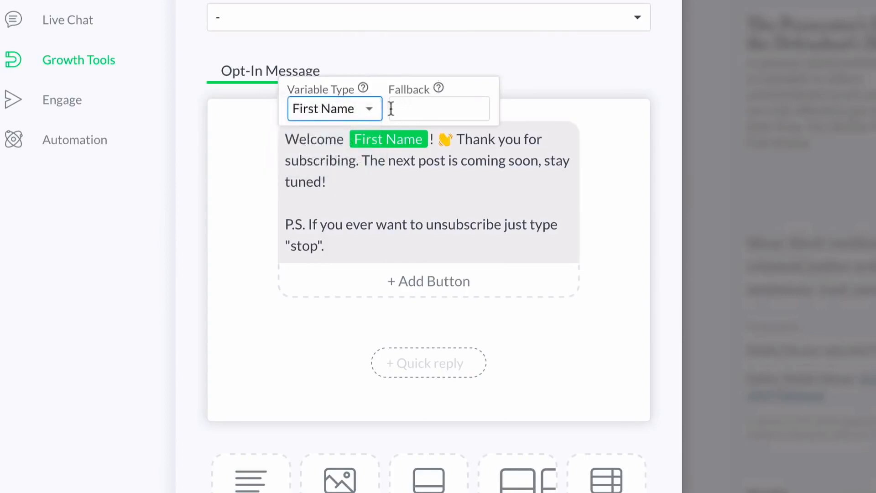
Step: Check the First Name variable's fallback field, and delete the waving-hand emoji from the opt-in message
left_click(377, 110)
left_click(436, 97)
left_click(432, 112)
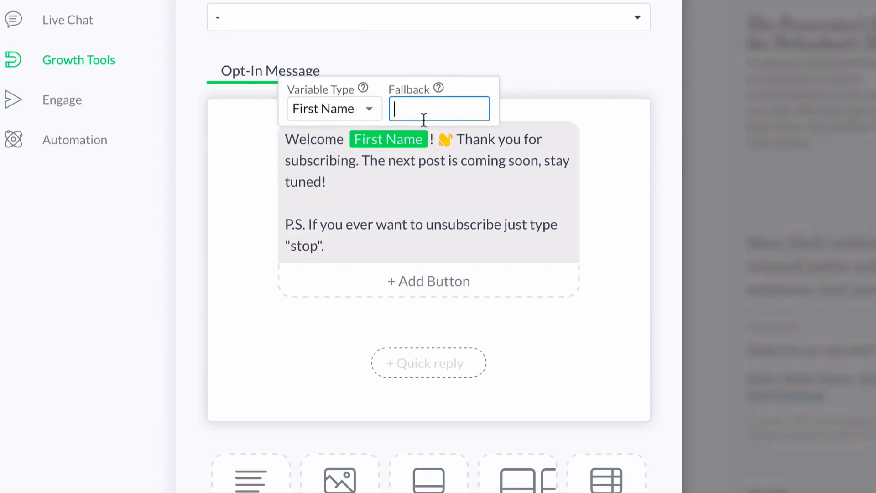
left_click(460, 140)
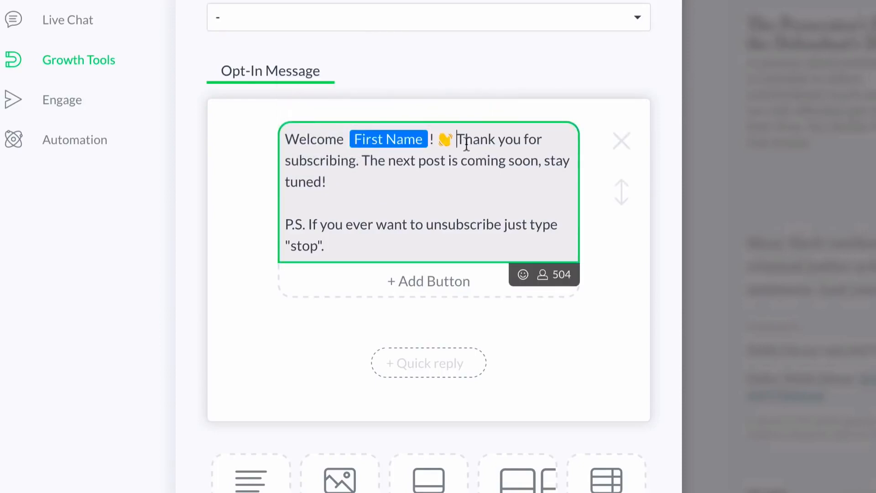
key("BackSpace")
key("BackSpace")
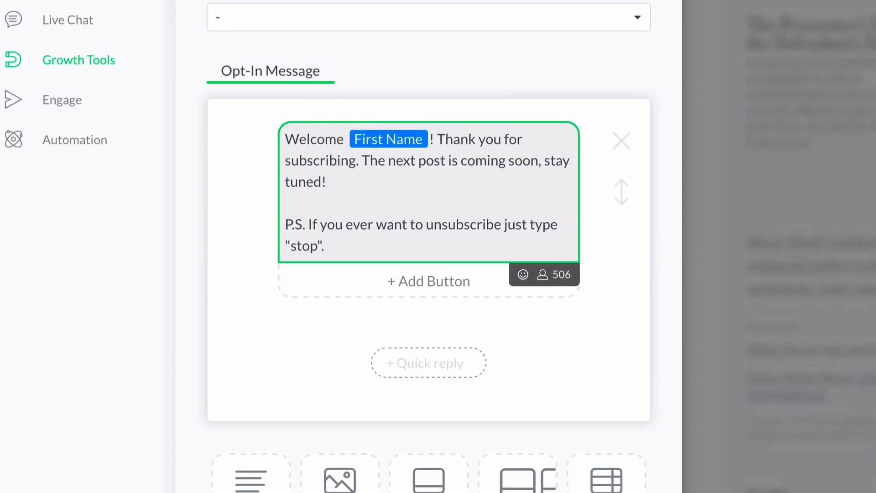
Step: Insert a red circle emoji and "If you wanna see live videos rock you're in the right place!?" before "Thank you for subscribing"
key("ctrl+super+space")
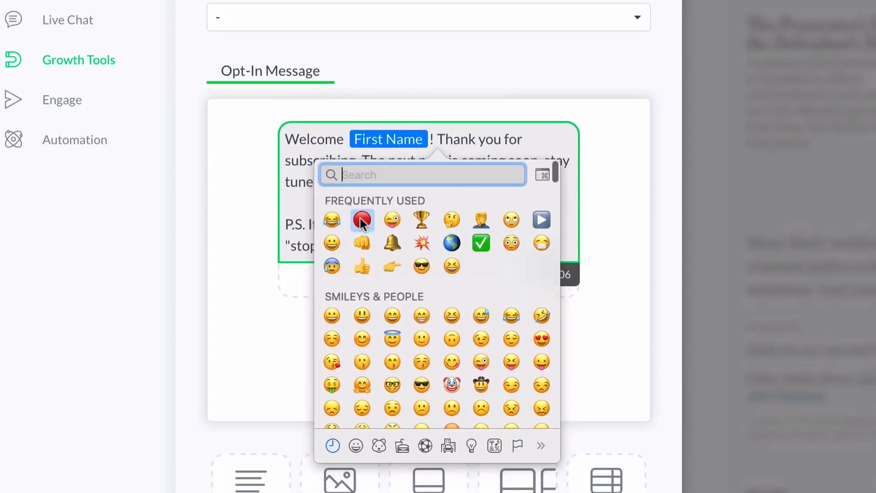
left_click(362, 221)
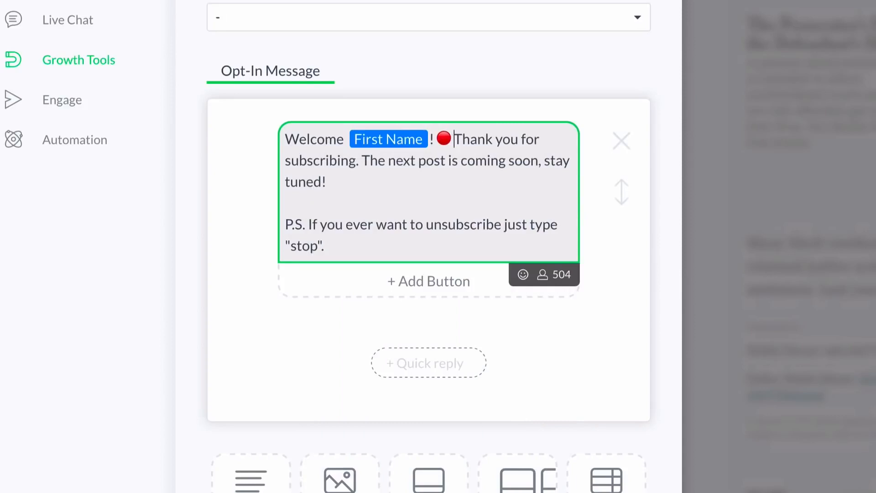
type("If you wann")
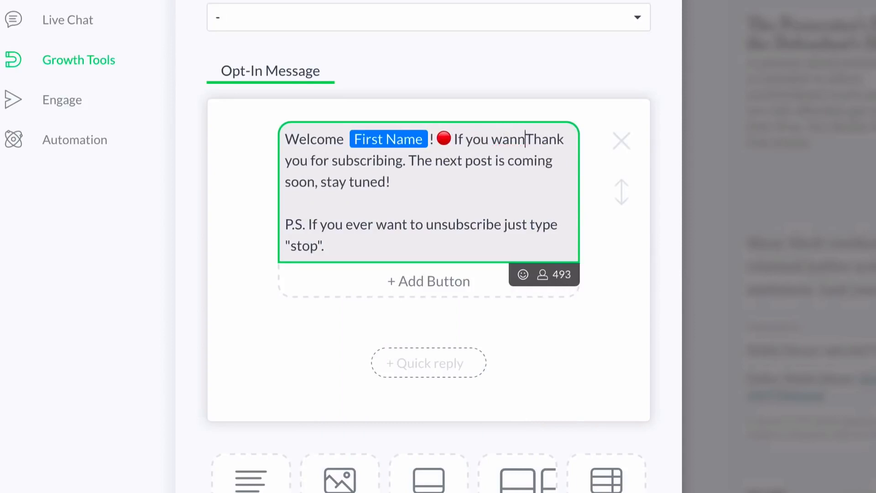
type("a see live vieo")
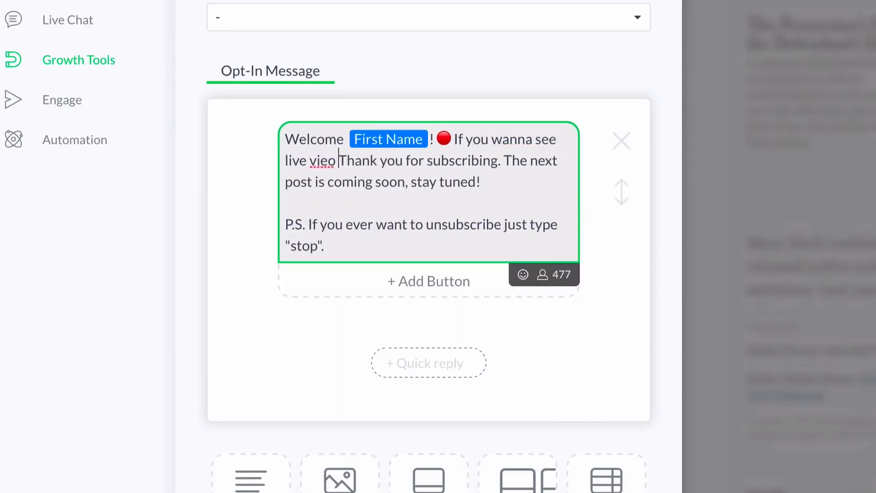
key("BackSpace")
key("BackSpace")
key("BackSpace")
type("deos roc")
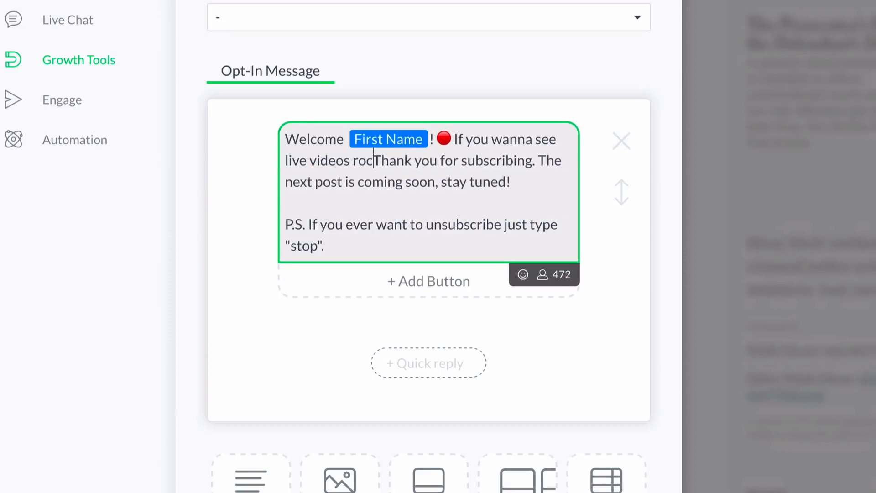
type("k you're in the right p")
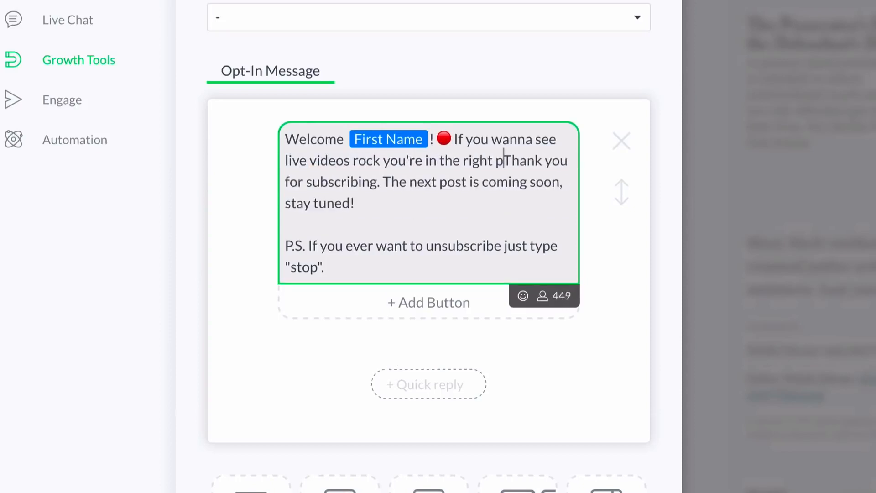
type("lace!?")
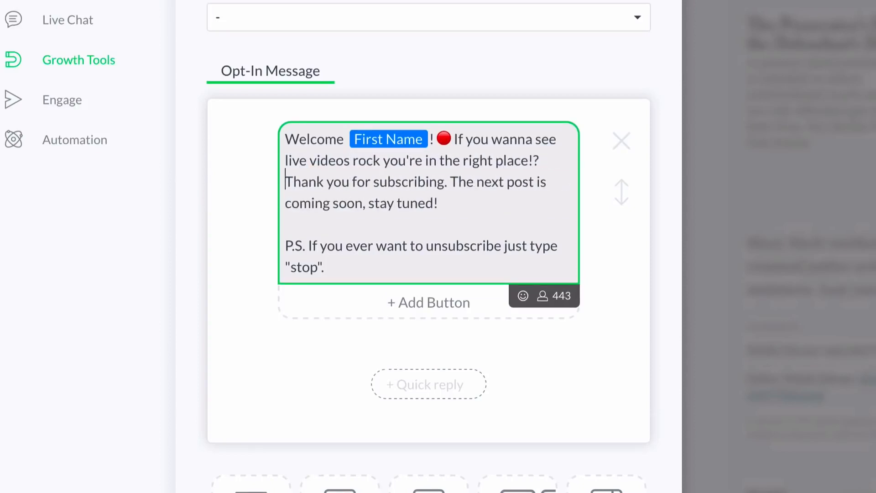
Step: Remove the red circle emoji and the live videos sentence from the opt-in message
key("shift+Up")
key("shift+Up")
key("shift+Right")
key("shift+Right")
key("shift+Right")
key("shift+Right")
key("shift+Right")
key("shift+Right")
key("shift+Right")
key("shift+Right")
key("shift+Right")
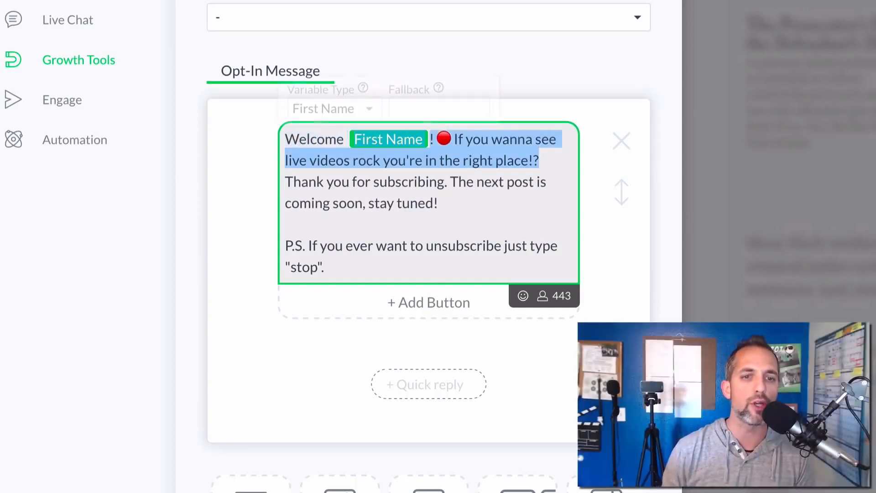
key("shift+Right")
key("shift+Right")
key("shift+Right")
key("shift+Right")
key("shift+Right")
key("shift+Left")
key("shift+Left")
key("BackSpace")
key("BackSpace")
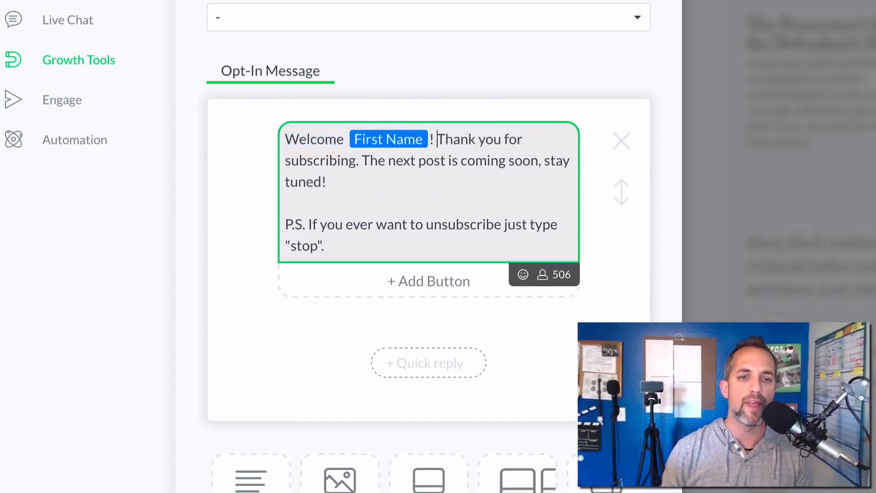
Step: Delete "P.S." and the line breaks before it so the unsubscribe sentence follows directly after "stay tuned!"
left_click(334, 239)
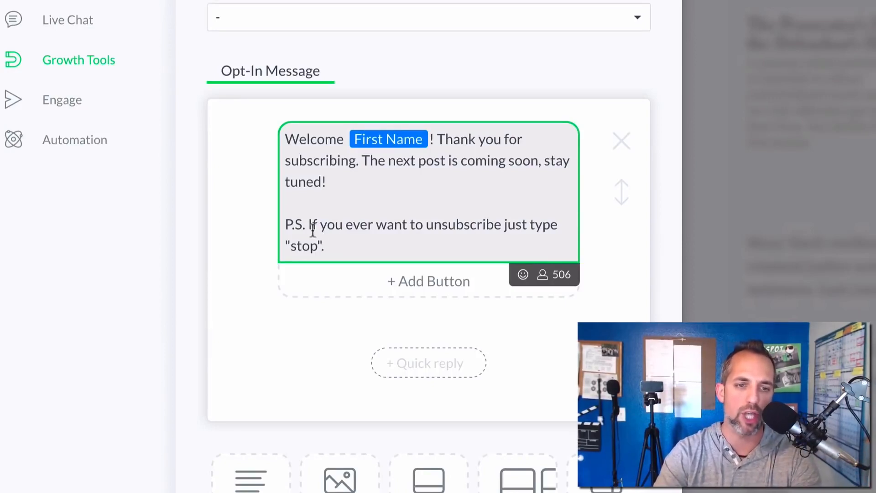
left_click_drag(308, 225, 283, 227)
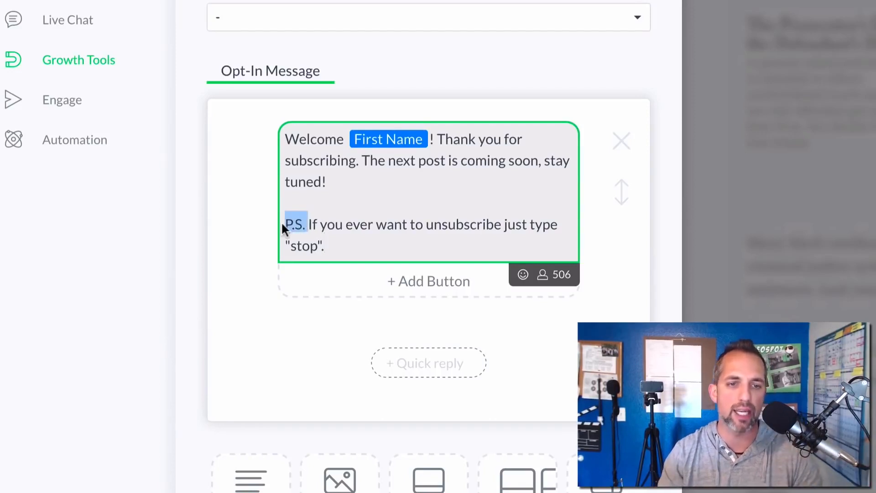
key("BackSpace")
key("BackSpace")
key("BackSpace")
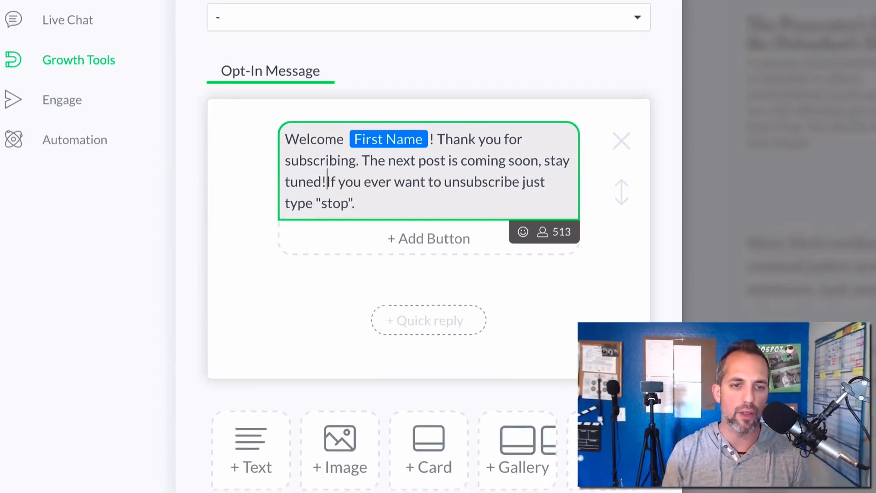
Step: Reword the start of the unsubscribe sentence to "Oh! And if you ever want to"
type("Ph")
key("BackSpace")
key("BackSpace")
type("oh! And ")
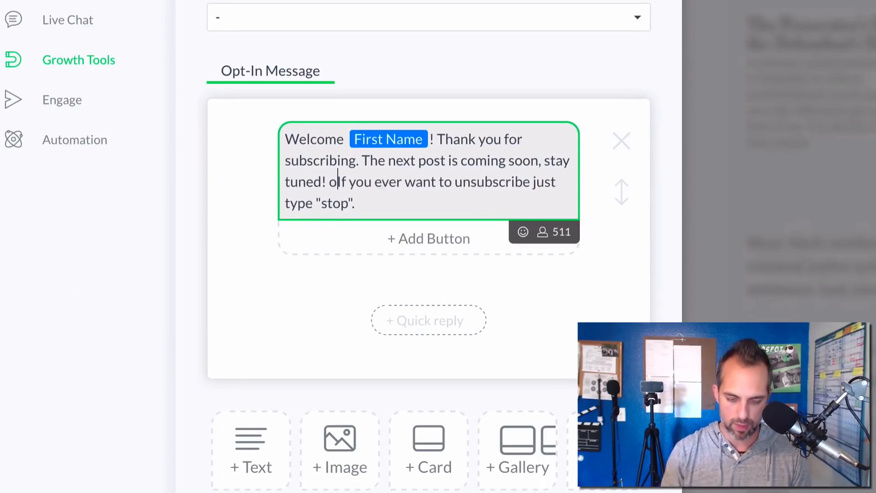
type("if")
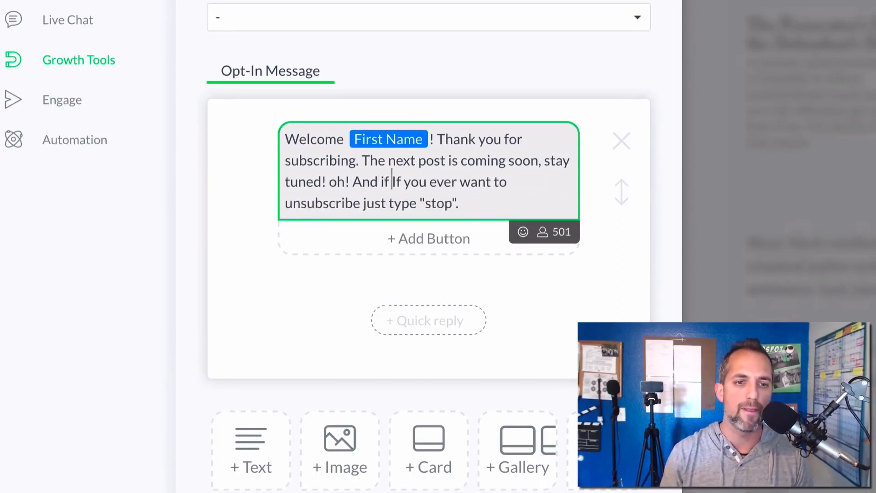
key("Delete")
type("i")
key("Delete")
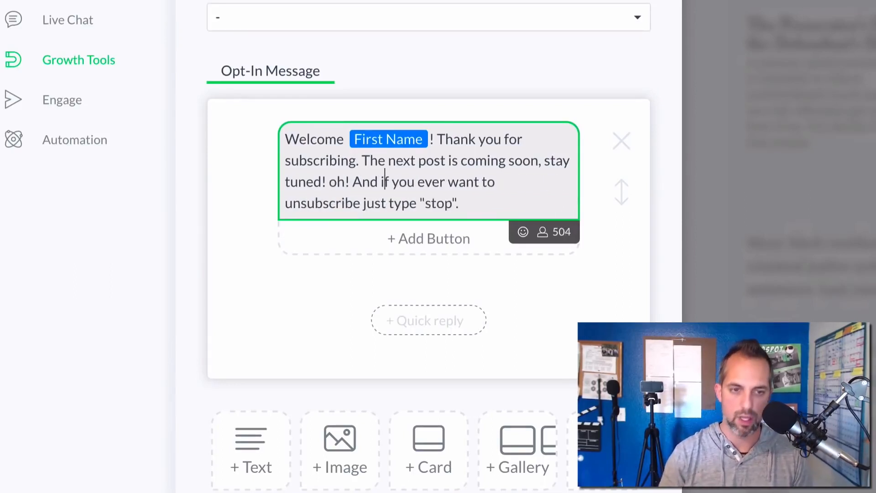
left_click(338, 182)
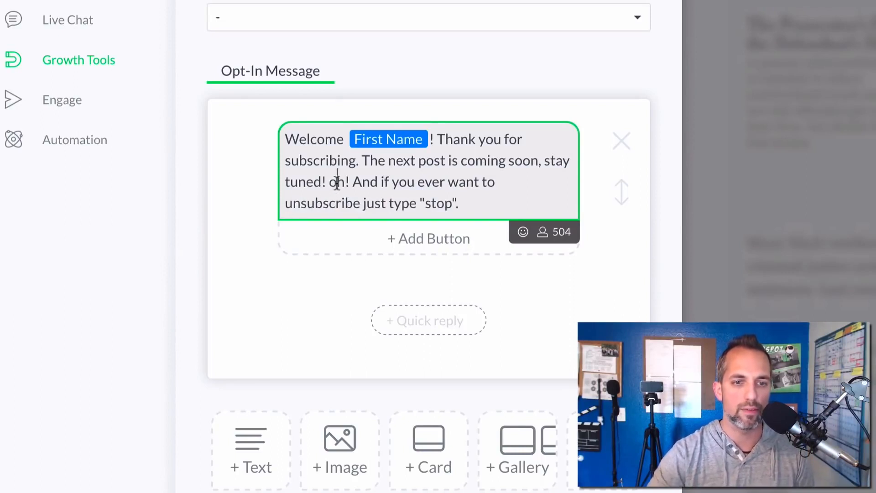
key("BackSpace")
type("O")
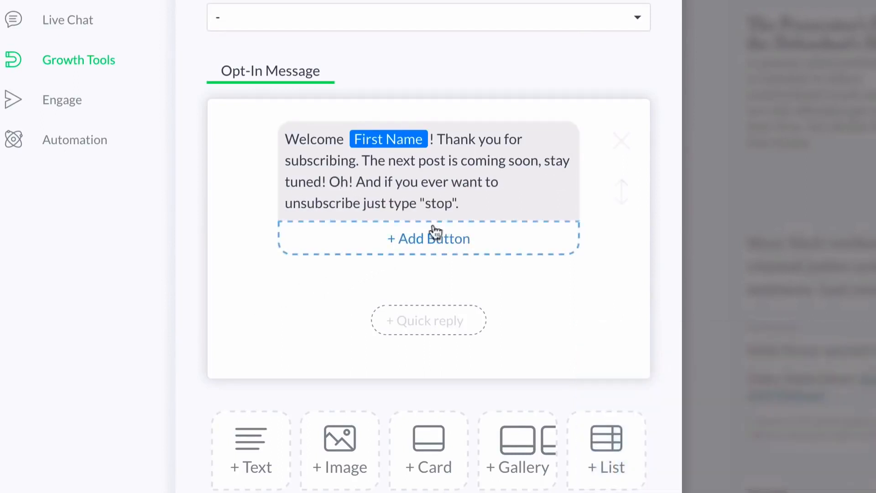
Step: Add two line breaks at the end of the opt-in message, after "stop"
left_click(479, 195)
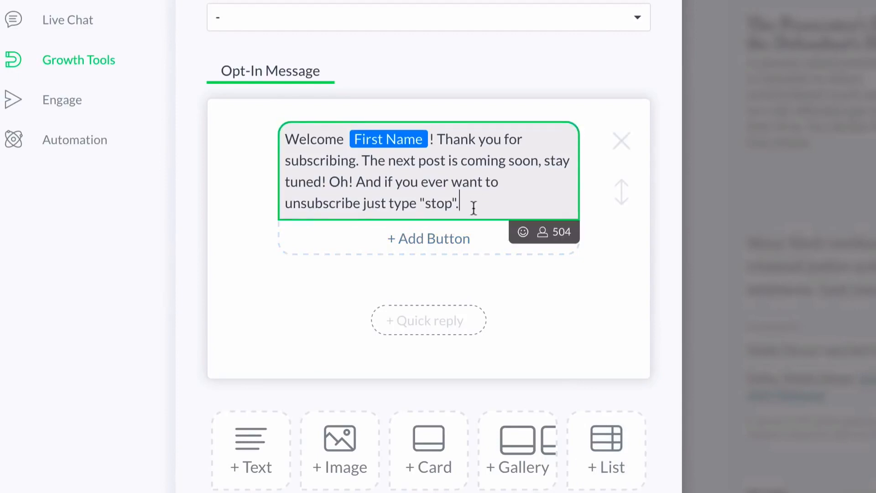
key("Return")
key("Return")
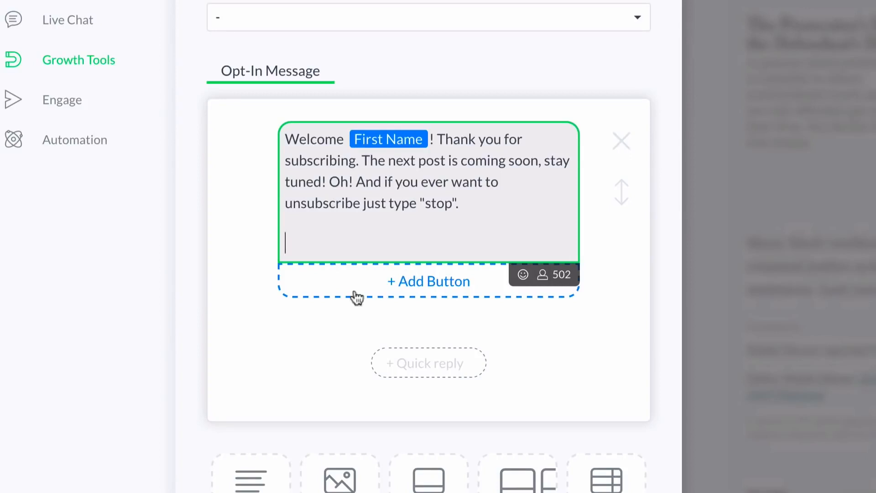
Step: Add a button to the opt-in message and title it View Home Page
left_click(391, 287)
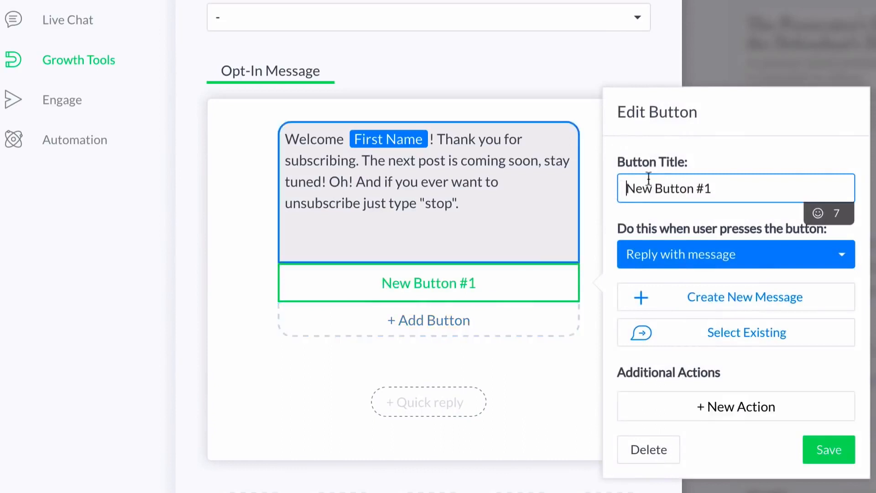
triple_click(666, 188)
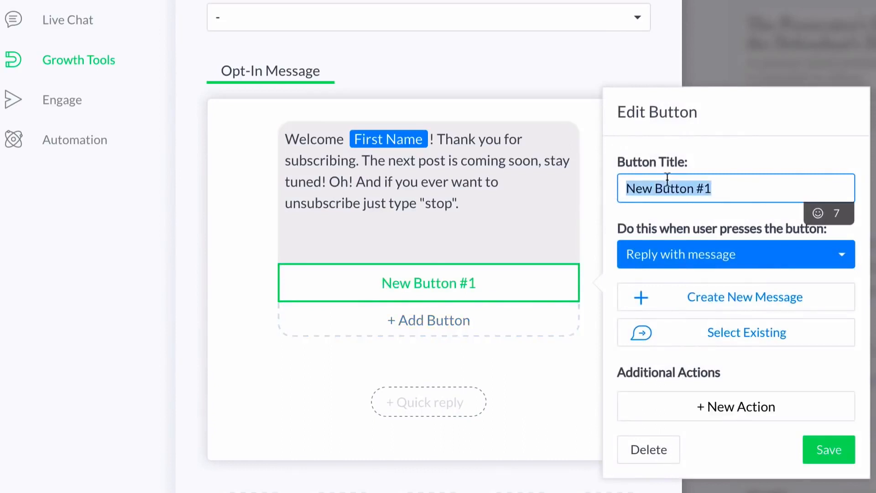
type("View Home")
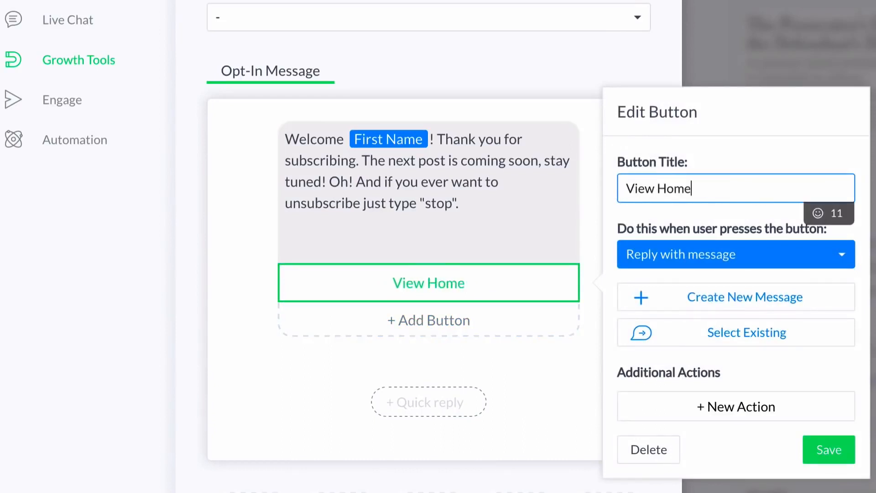
type(" Page")
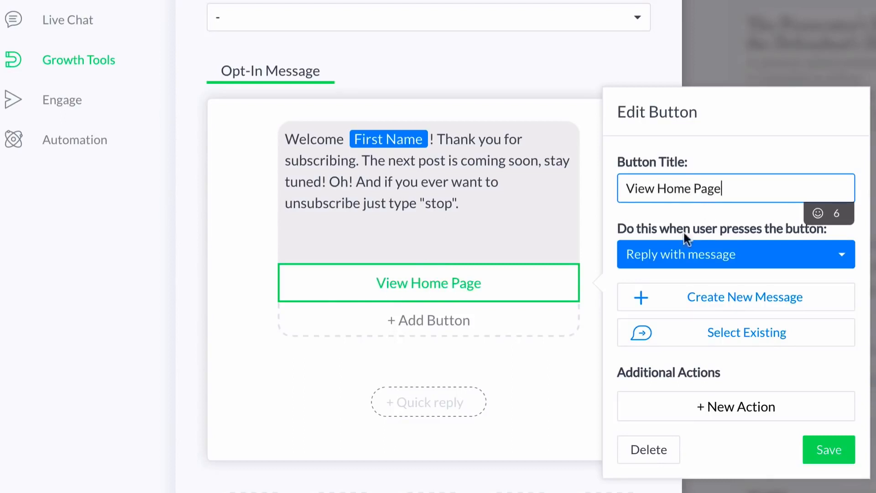
Step: Try the Call a phone number action on the View Home Page button, and delete the button
left_click(841, 255)
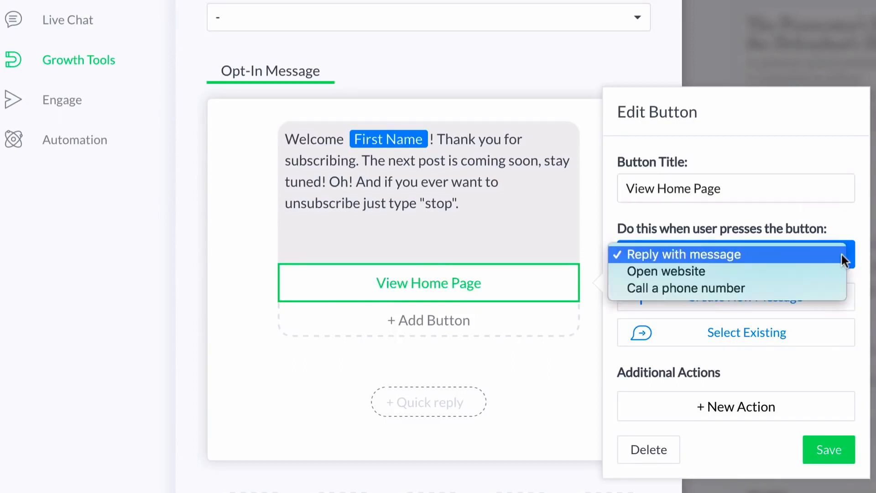
left_click(770, 289)
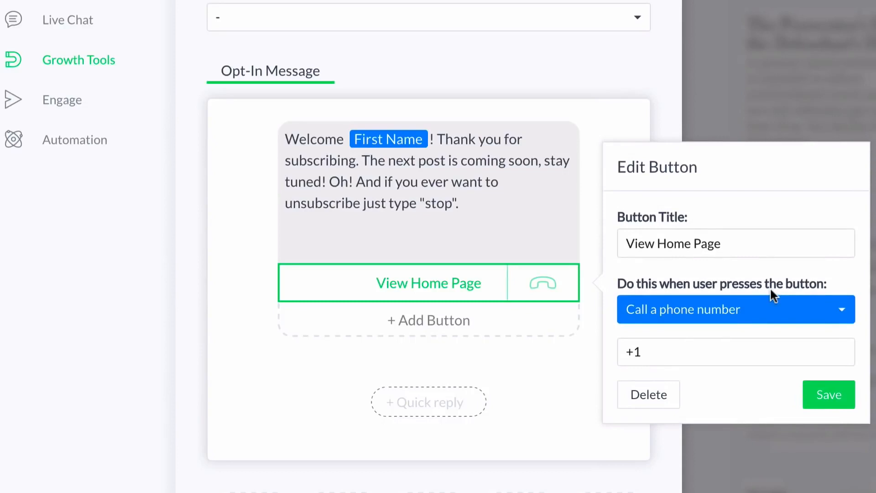
left_click(701, 356)
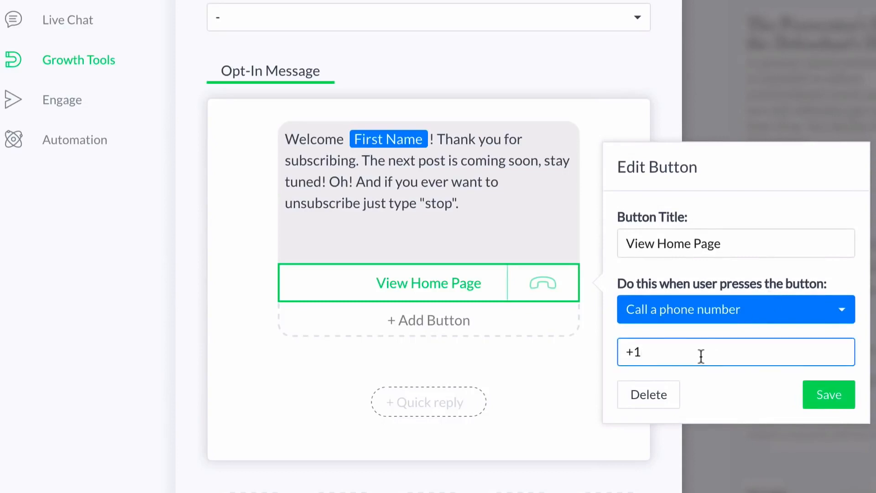
left_click(656, 396)
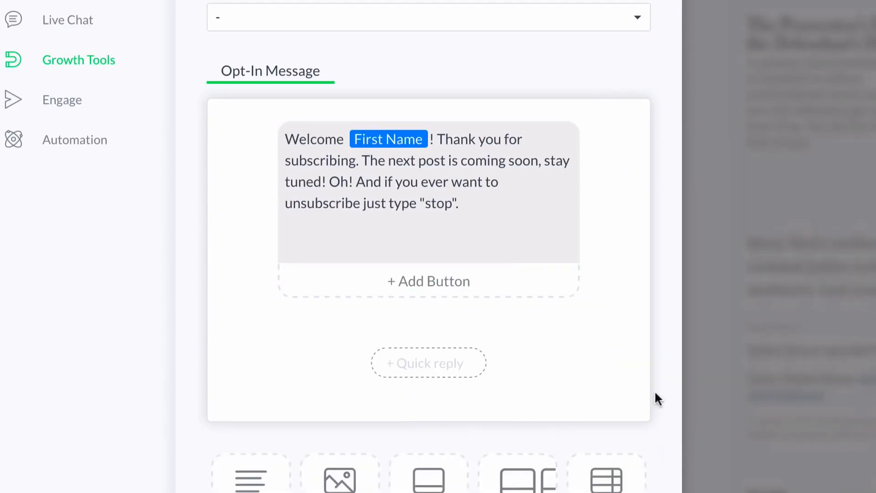
Step: Try adding another button to the opt-in message that opens the website thevideospot.net
left_click(414, 279)
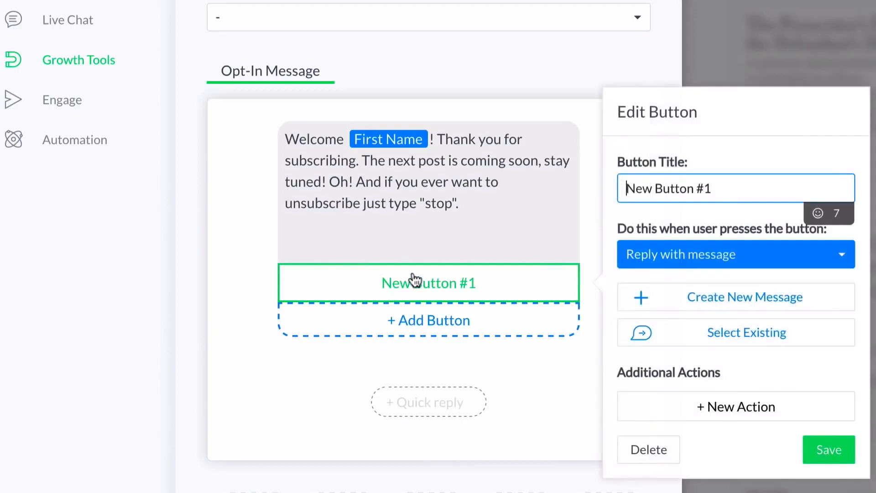
left_click(698, 256)
left_click(682, 274)
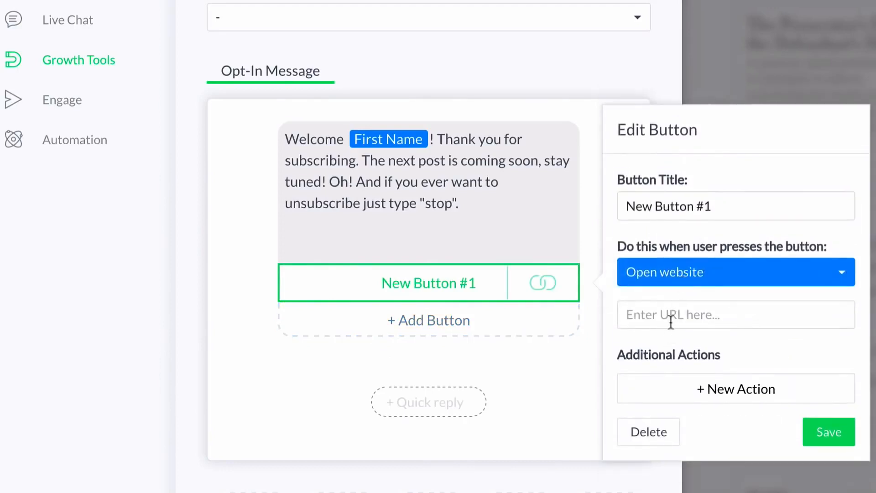
left_click(671, 319)
type("thevideos")
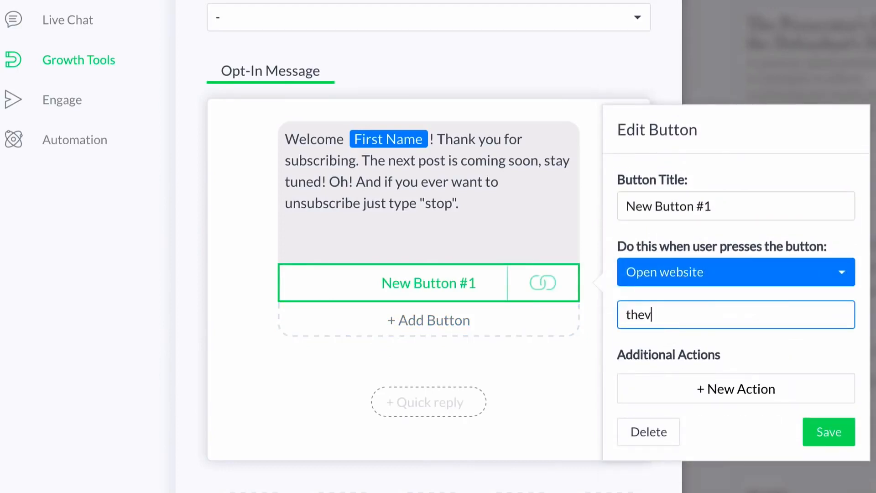
type("pot.net")
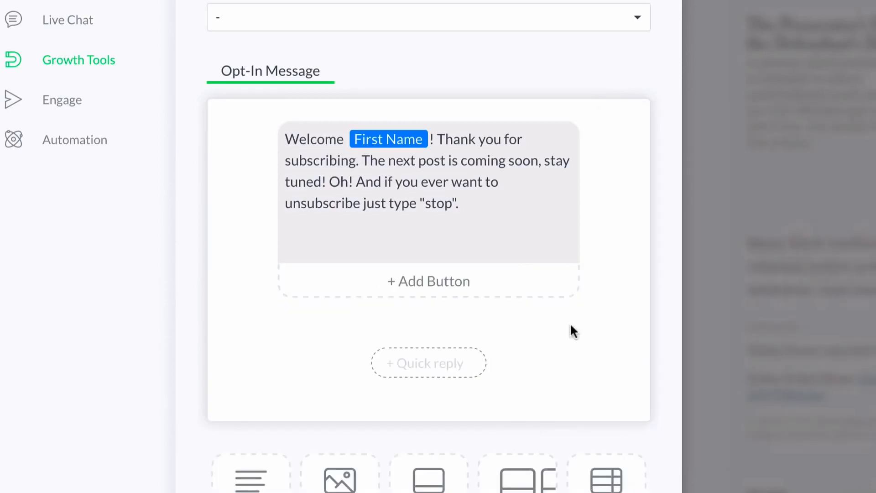
scroll(565, 326, "down", 1)
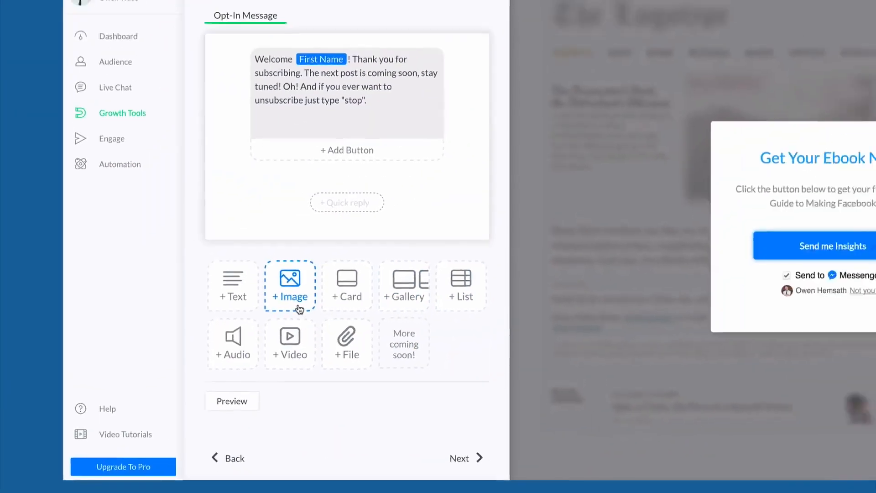
Step: Add an image block with Podcast main image.png to the opt-in message and move it above the welcome text
left_click(405, 260)
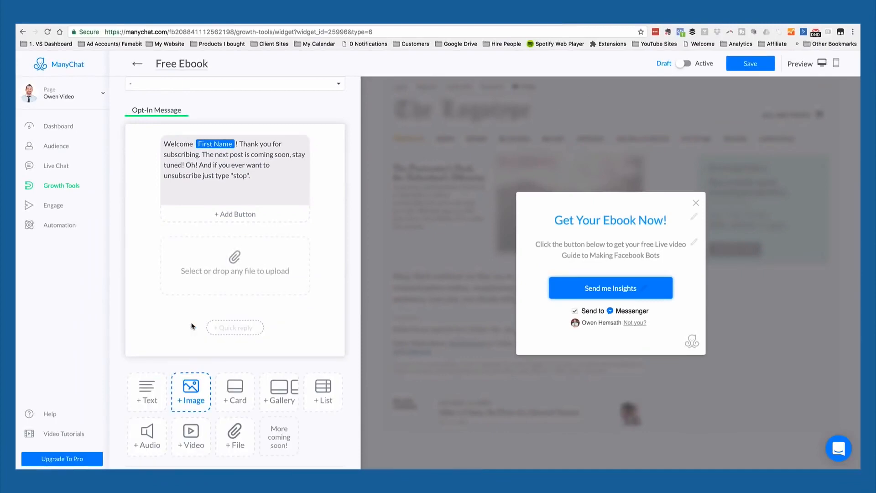
left_click(235, 264)
left_click(402, 82)
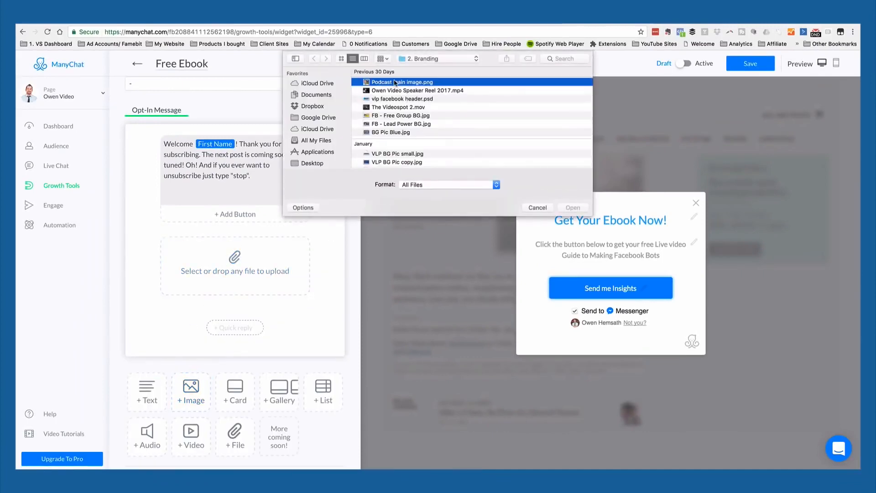
left_click(573, 208)
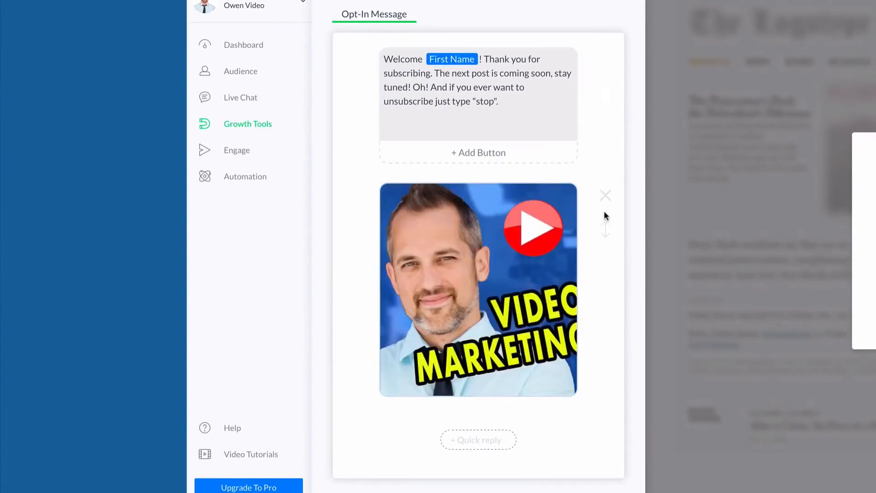
left_click_drag(605, 225, 596, 121)
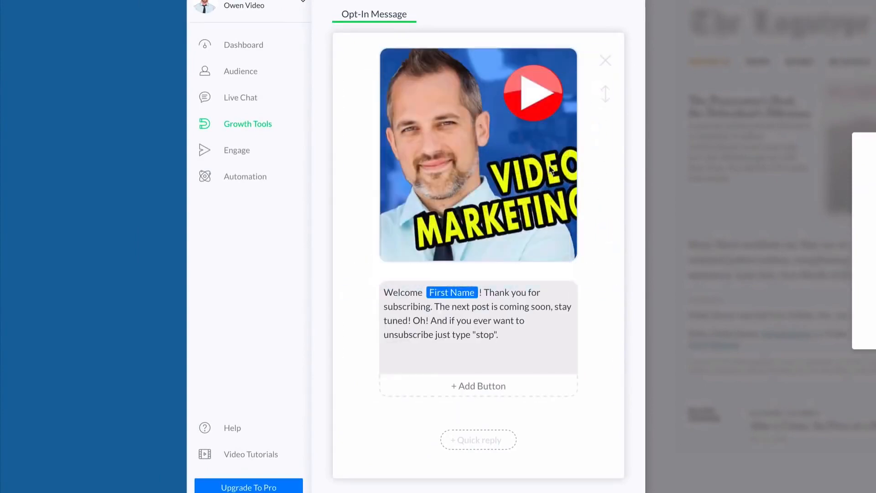
Step: Add a button titled Subscribe on Itunes with the Open website action below the welcome text, leaving its URL empty
left_click(486, 389)
triple_click(657, 310)
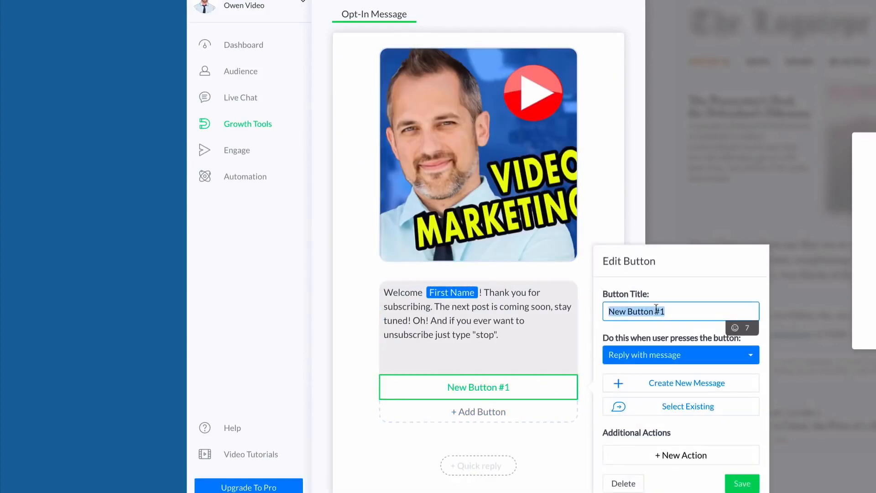
type("Subscribe on I")
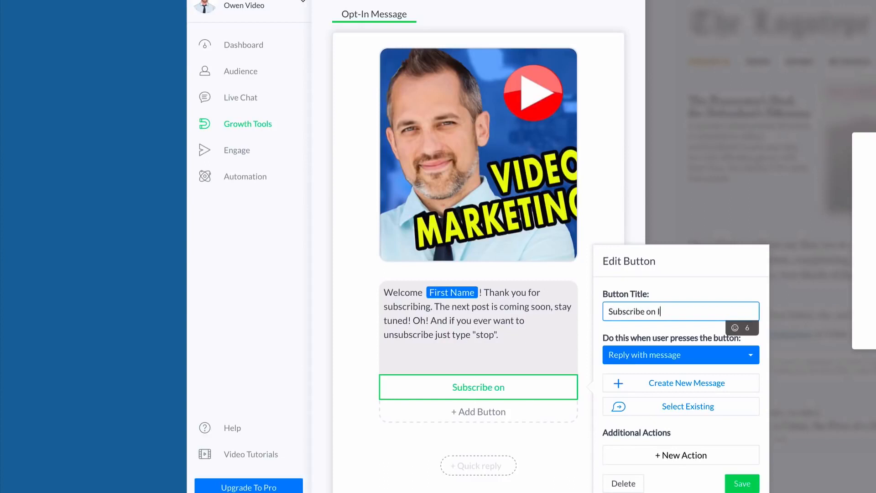
type("tunes")
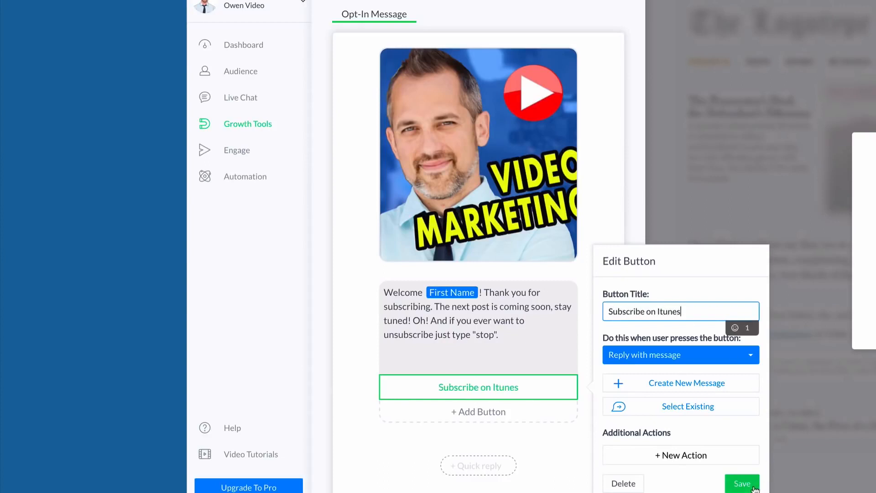
left_click(658, 355)
left_click(637, 366)
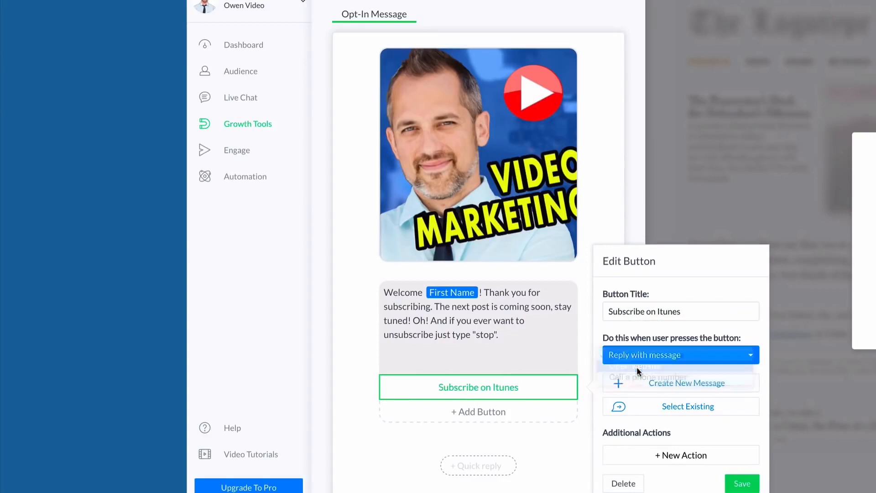
left_click(628, 407)
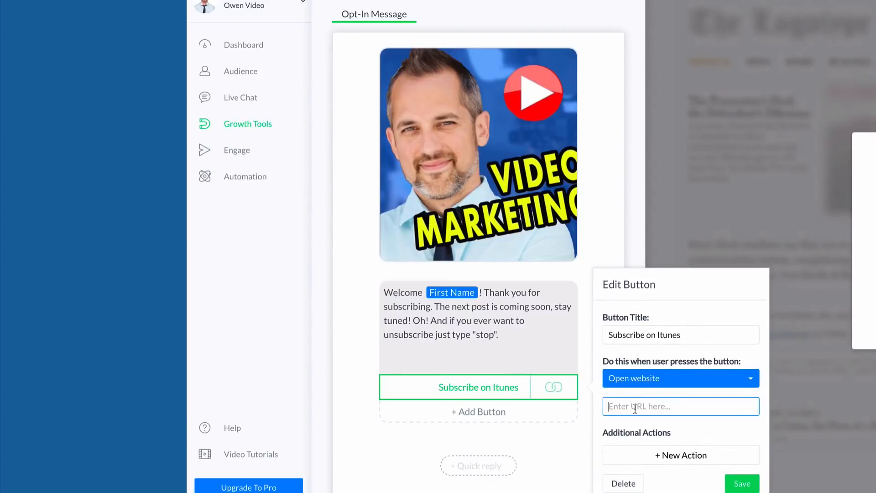
left_click(740, 484)
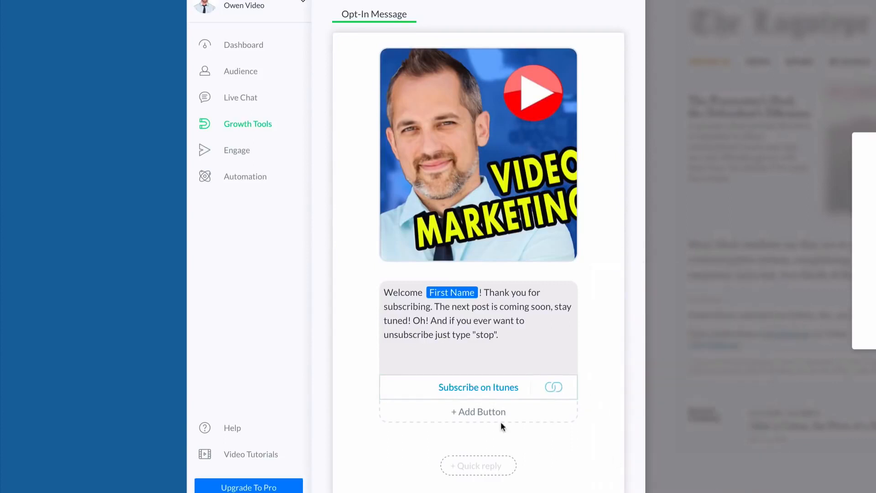
Step: Remove the image block from above the welcome text in the opt-in message
scroll(485, 411, "down", 1)
left_click(421, 350)
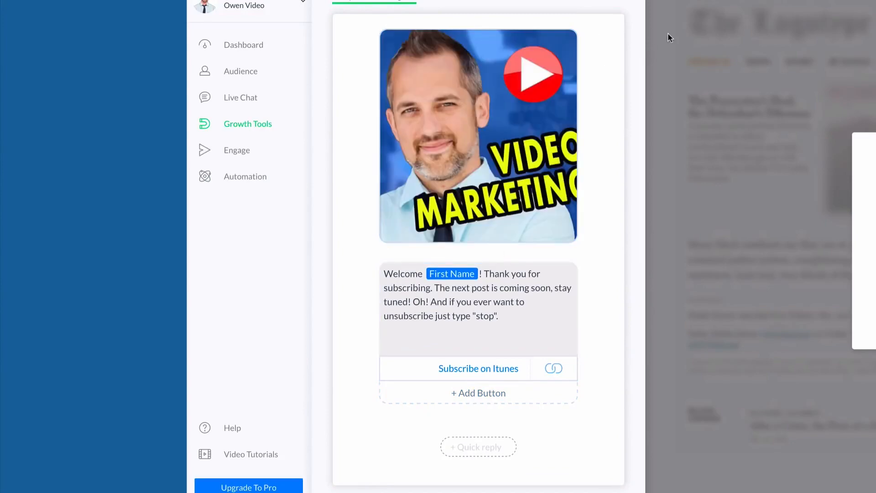
left_click(608, 41)
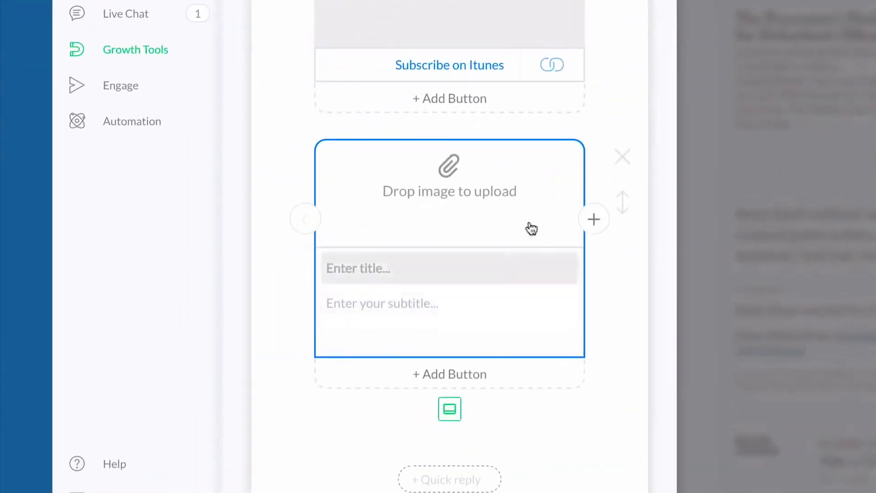
Step: Try the card, gallery, list and audio blocks in the opt-in message, removing each one again
left_click(623, 157)
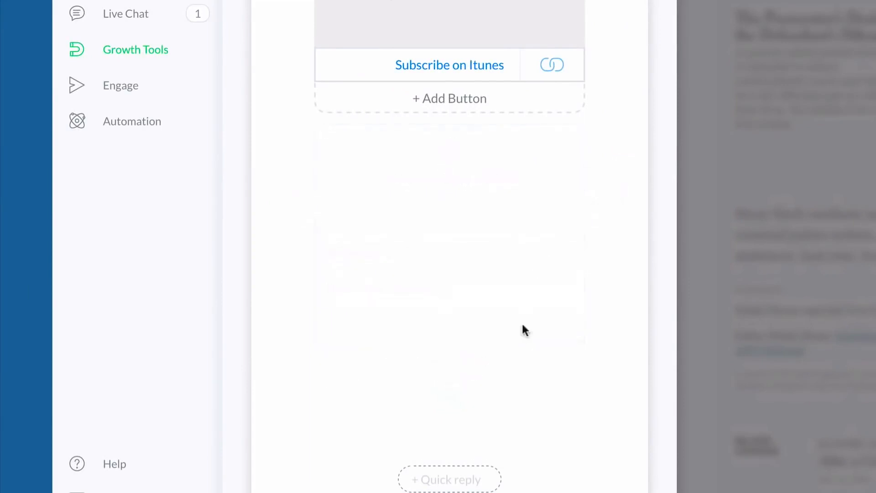
left_click(529, 301)
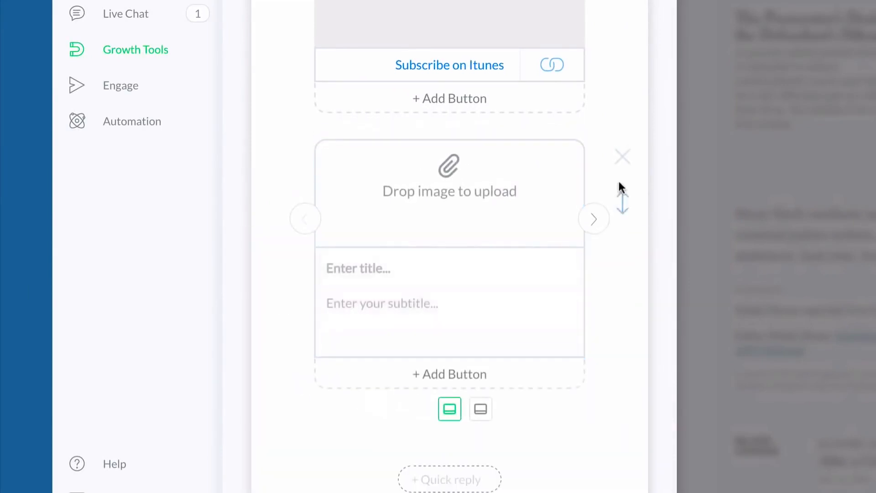
left_click(623, 160)
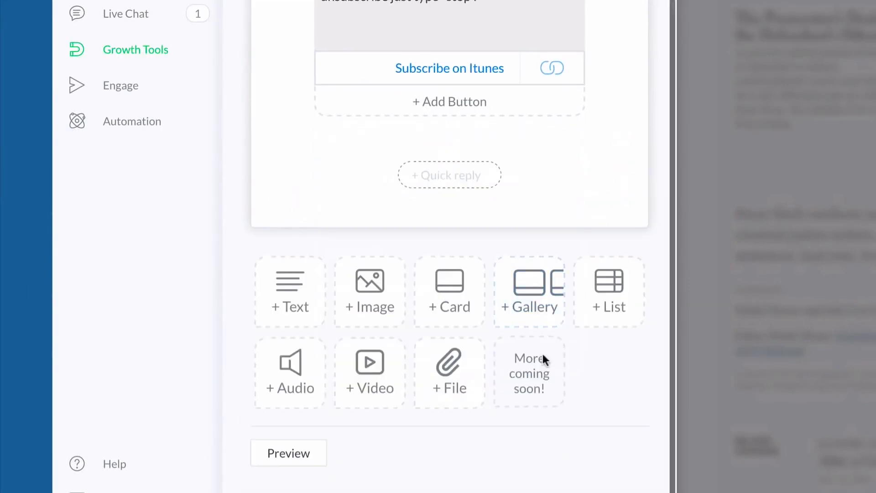
left_click(611, 305)
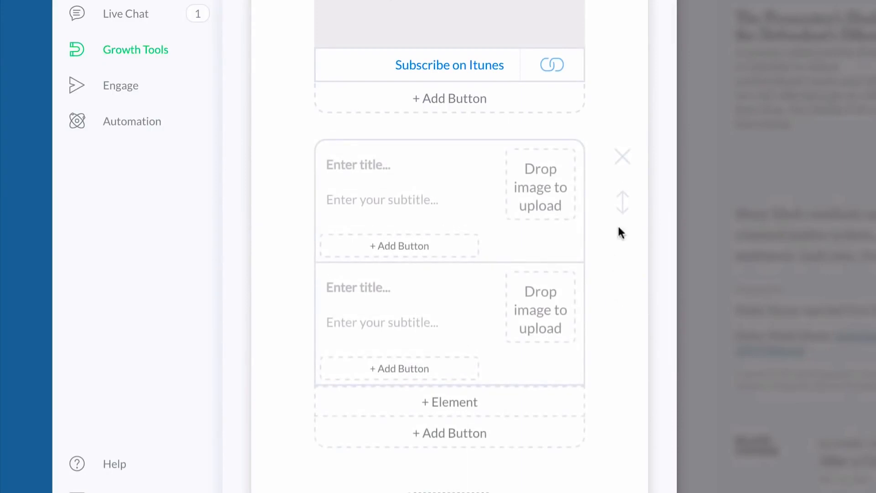
left_click(622, 156)
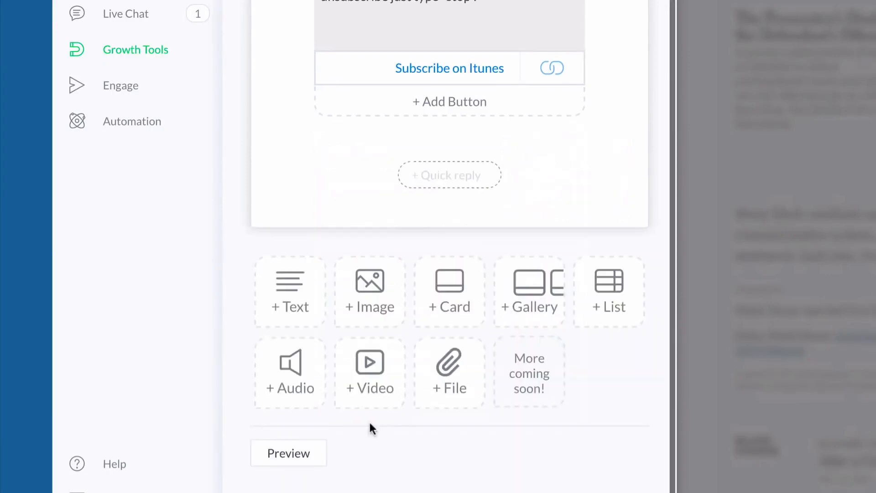
left_click(307, 372)
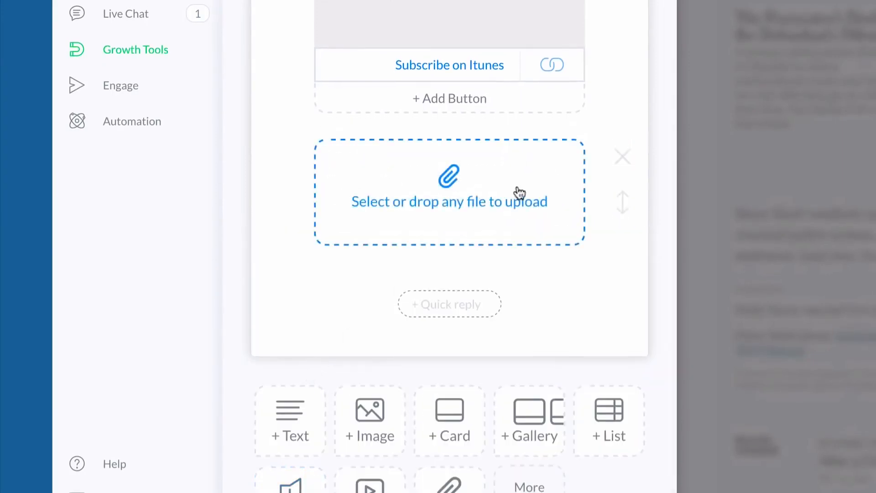
left_click(623, 157)
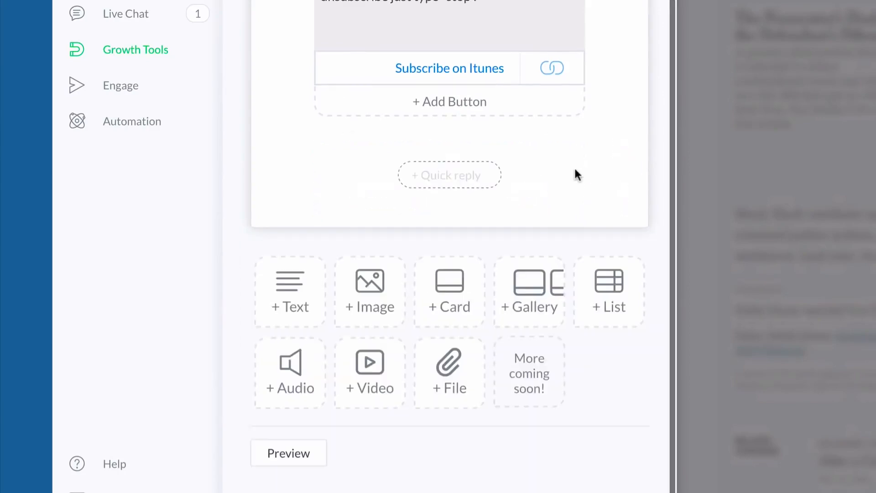
Step: Add a file block below the welcome text and upload how to save energy in winter video script.docx from Google Drive
left_click(439, 363)
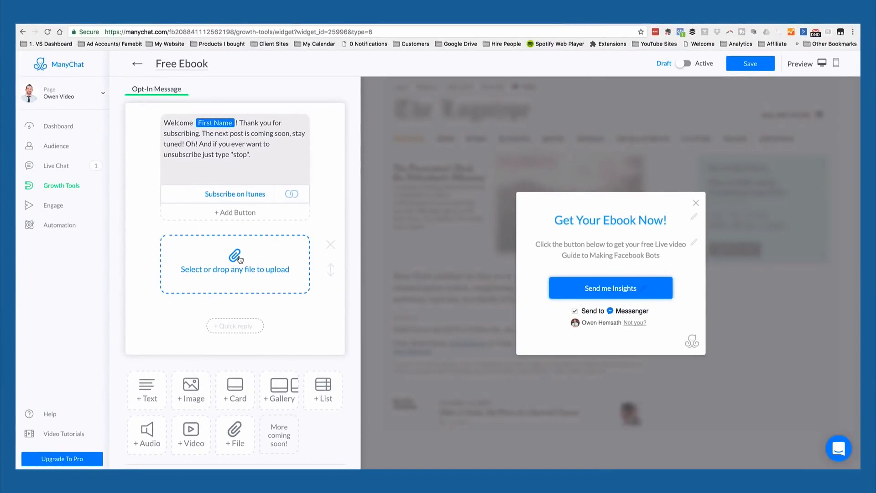
left_click(239, 258)
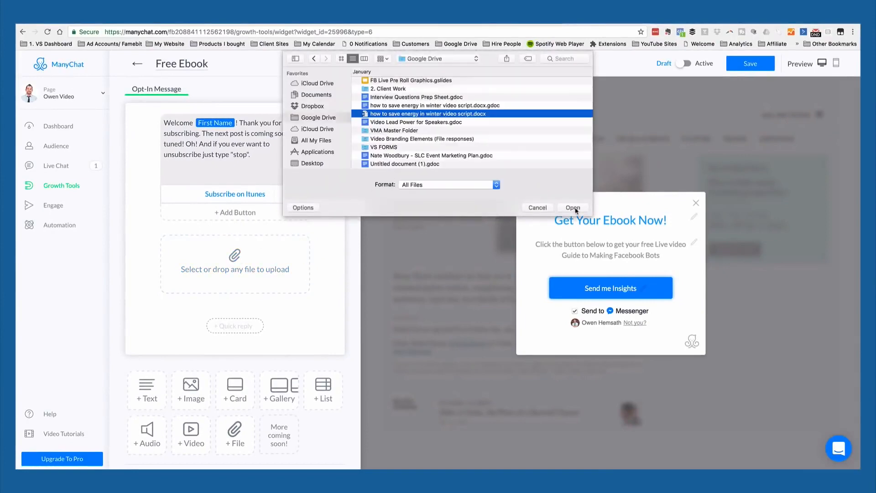
left_click(574, 208)
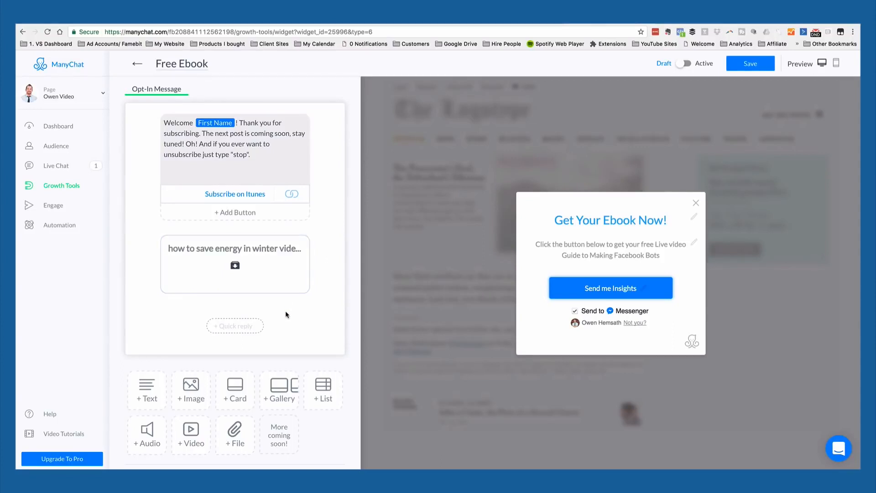
Step: Open the modal's JavaScript snippet installation and copy the ManyChat snippet code for the authorized website
scroll(286, 315, "up", 3)
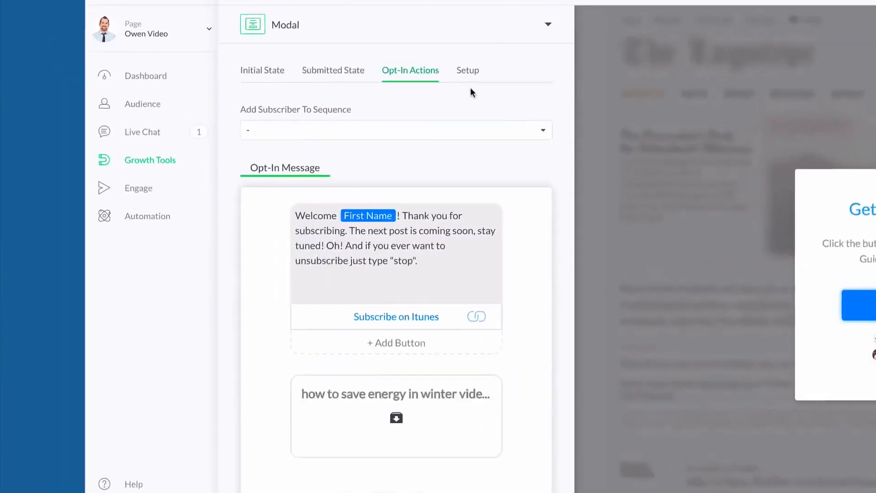
left_click(285, 123)
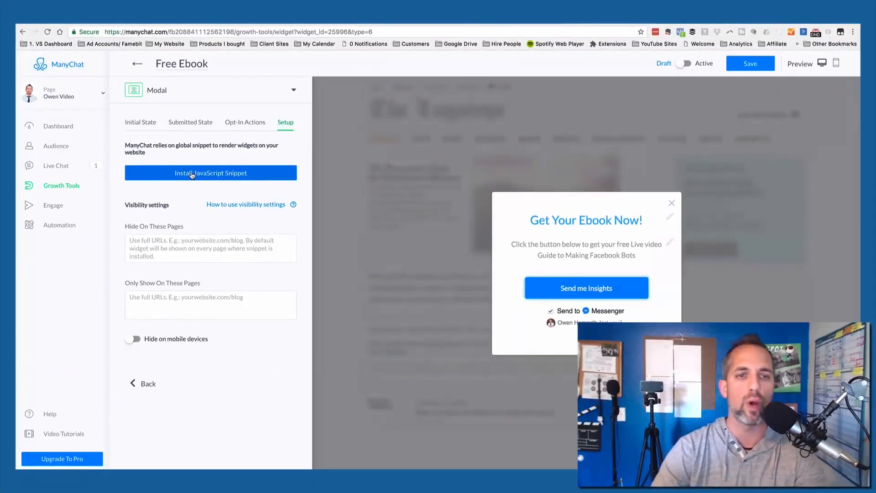
left_click(192, 173)
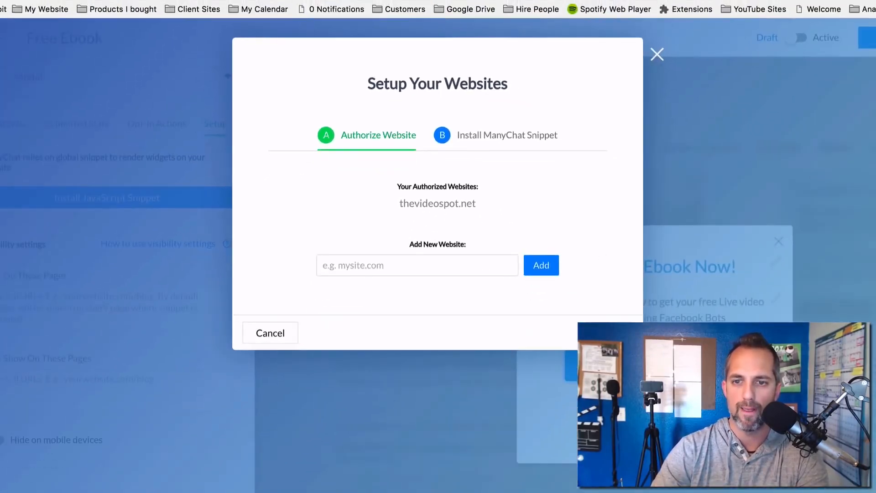
left_click(687, 459)
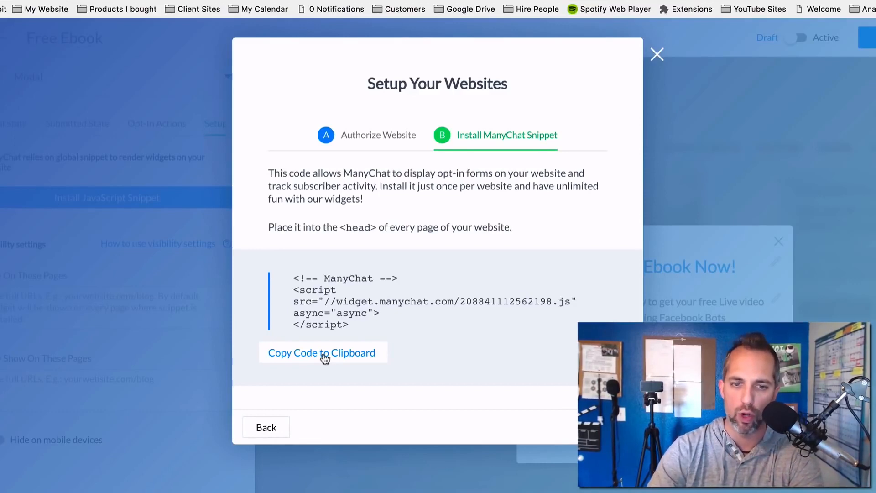
left_click(325, 358)
left_click(657, 55)
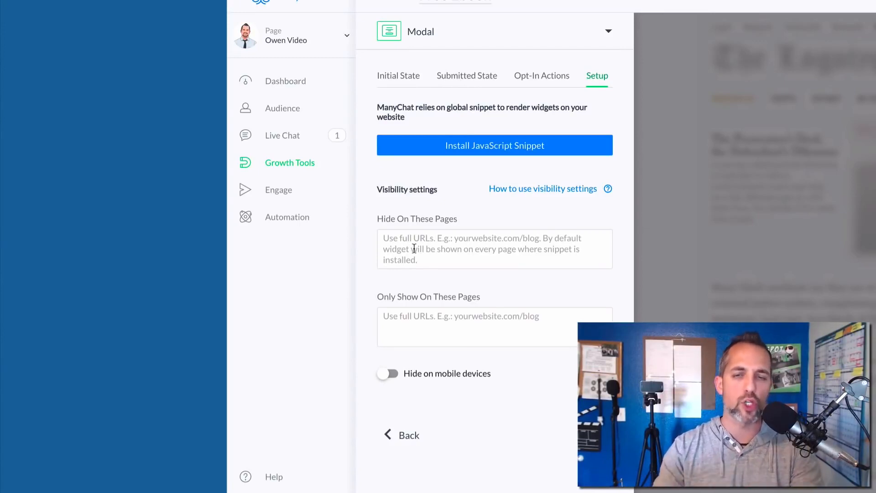
Step: Restrict the modal's visibility to show only on the page thevideospot.net/
left_click(414, 248)
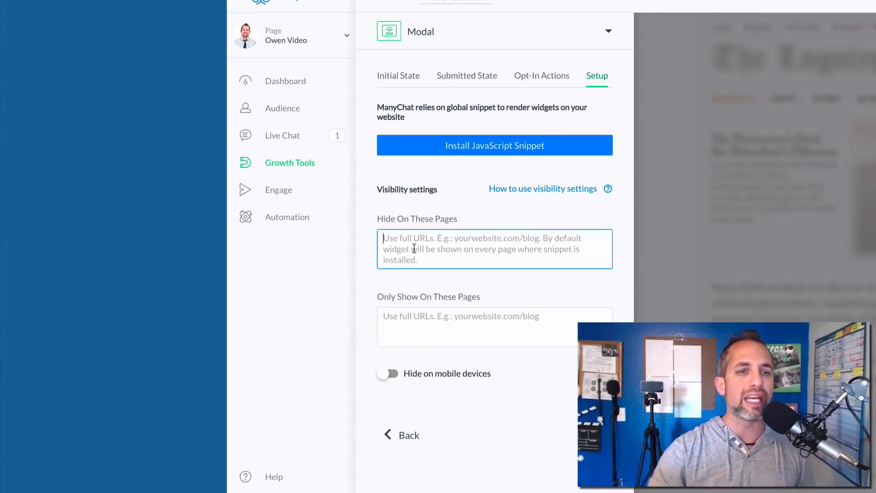
left_click(395, 323)
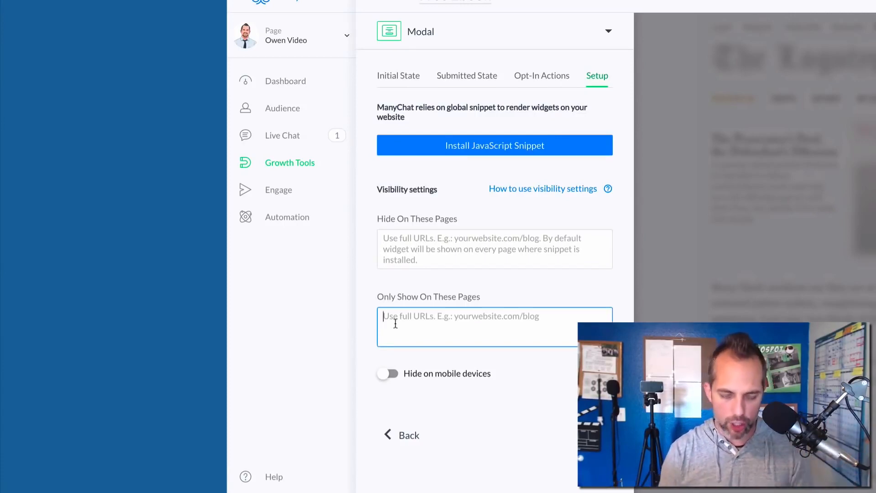
type("thevideospot")
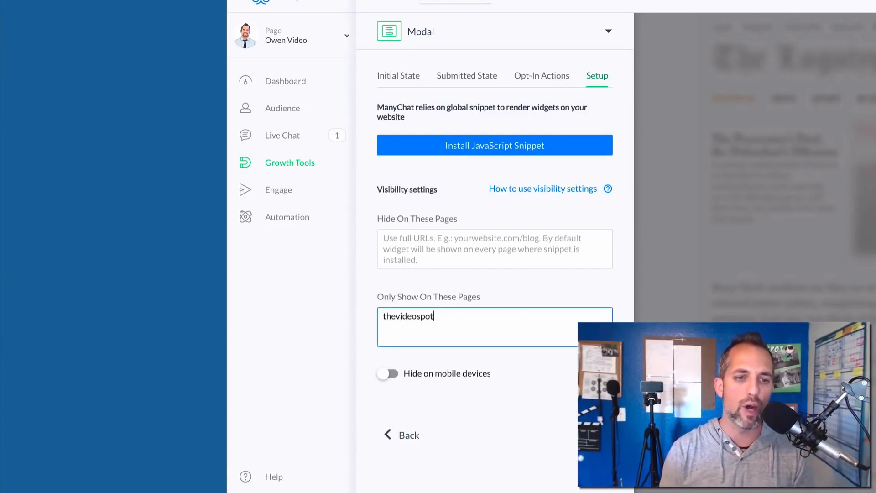
type(".net")
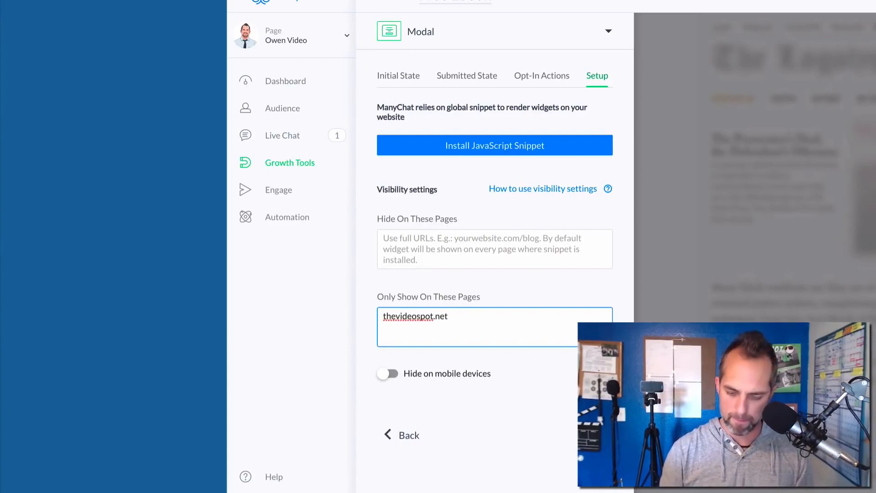
type("/")
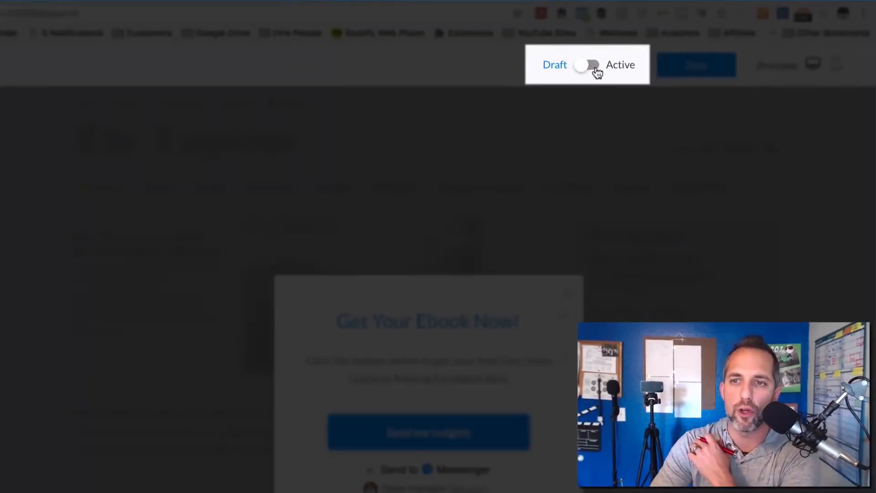
Step: Try to activate the growth tool, and delete the Subscribe on Itunes button from the opt-in message
left_click(593, 69)
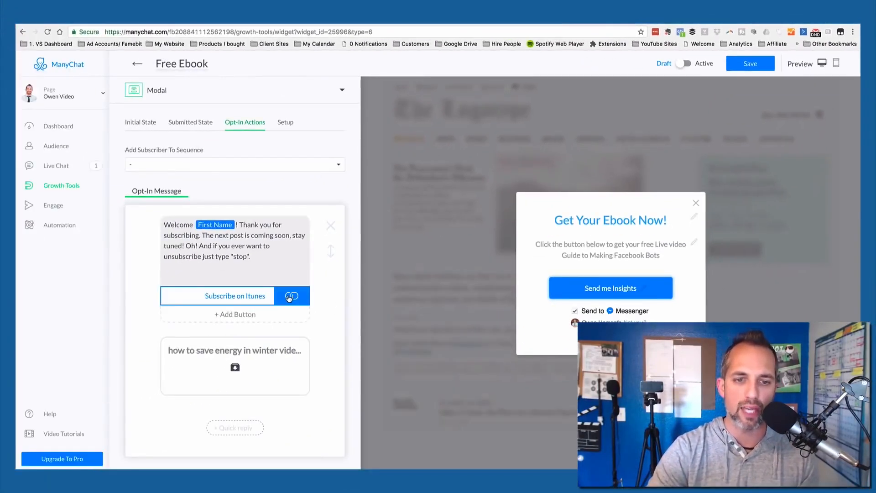
left_click(256, 297)
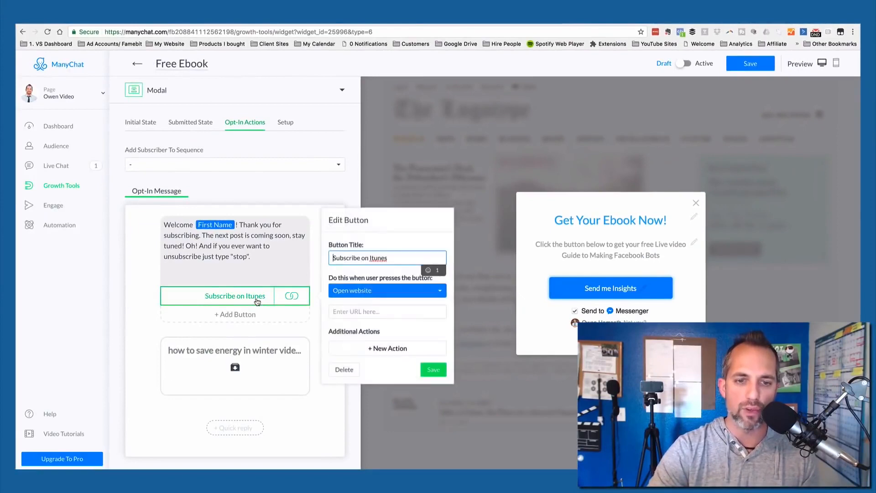
left_click(349, 370)
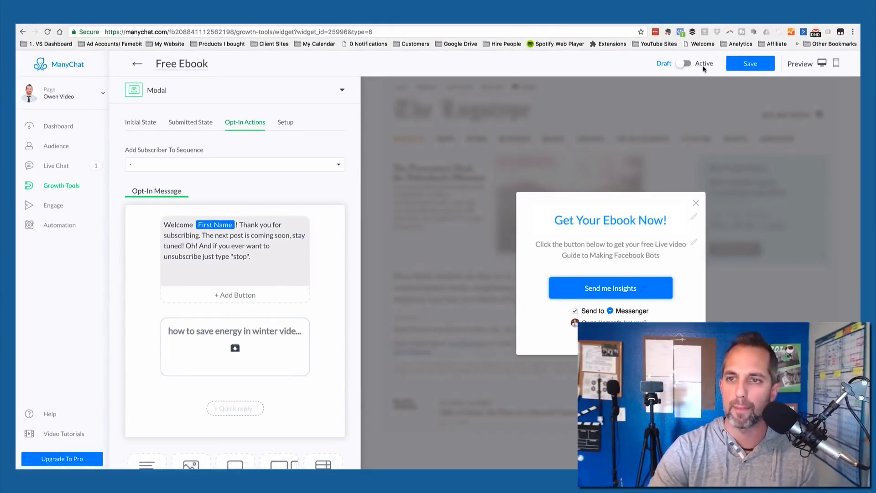
Step: Save the Free Ebook growth tool and switch it from Draft to Active
left_click(744, 66)
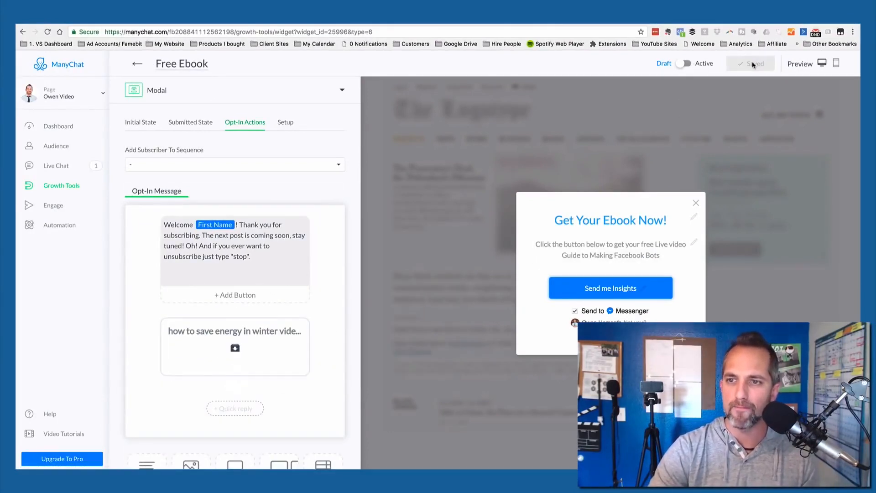
left_click(686, 64)
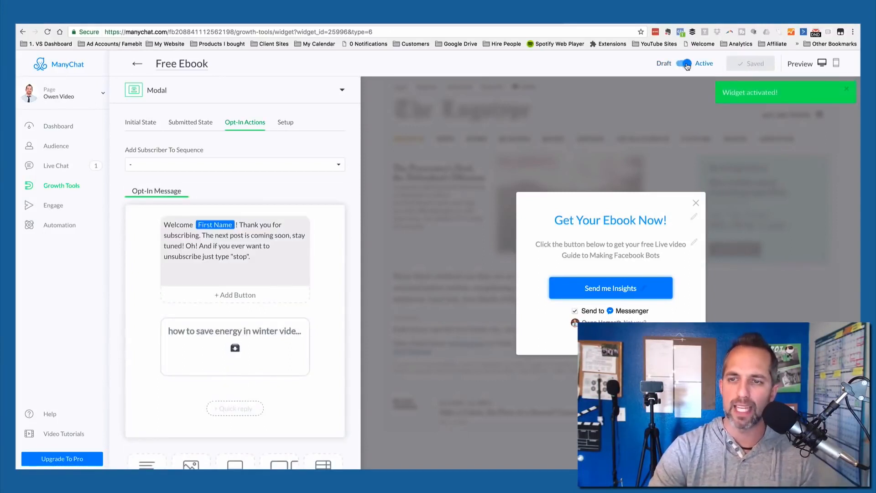